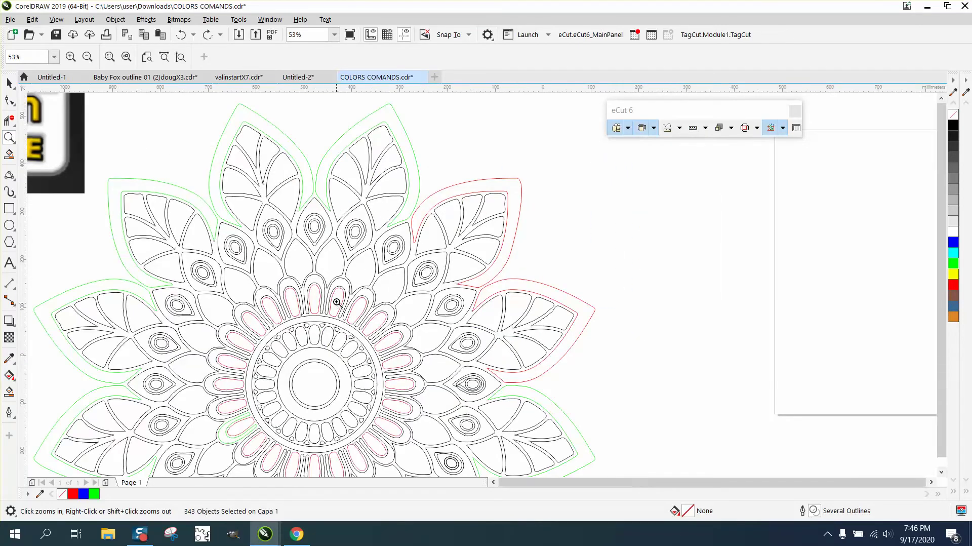
Step: Recolour the top and upper-left outer petal outlines from green to red using the palette's red swatch
right_click(337, 302)
left_click(9, 83)
left_click(353, 197)
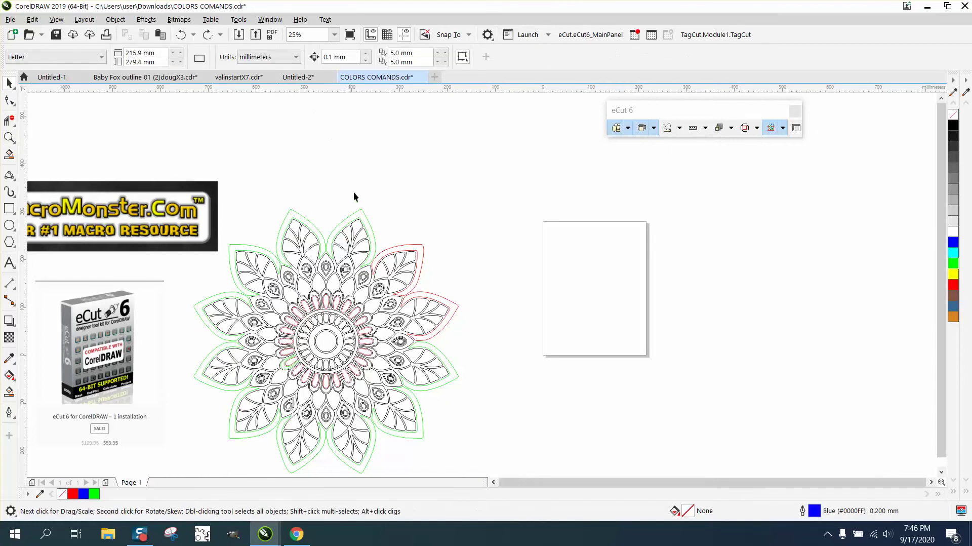
left_click(363, 212)
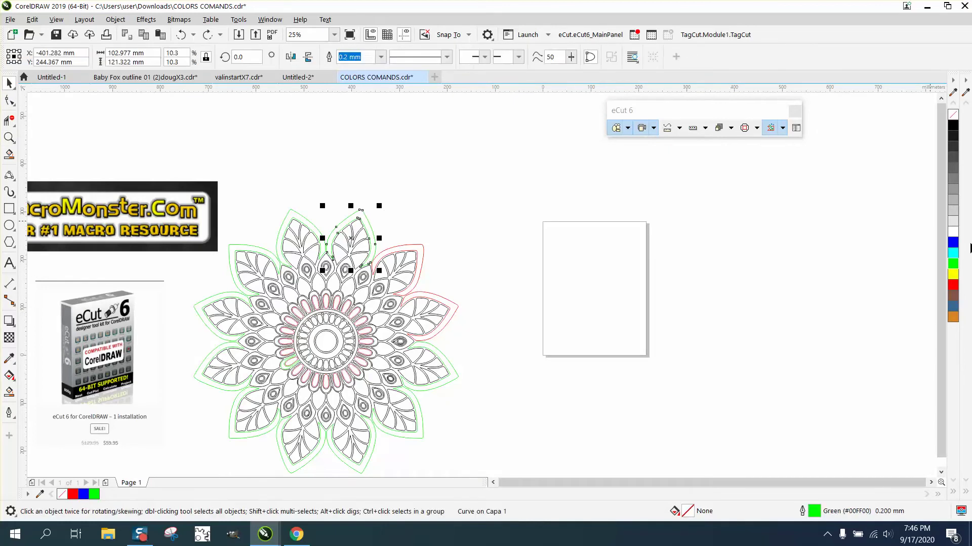
right_click(954, 285)
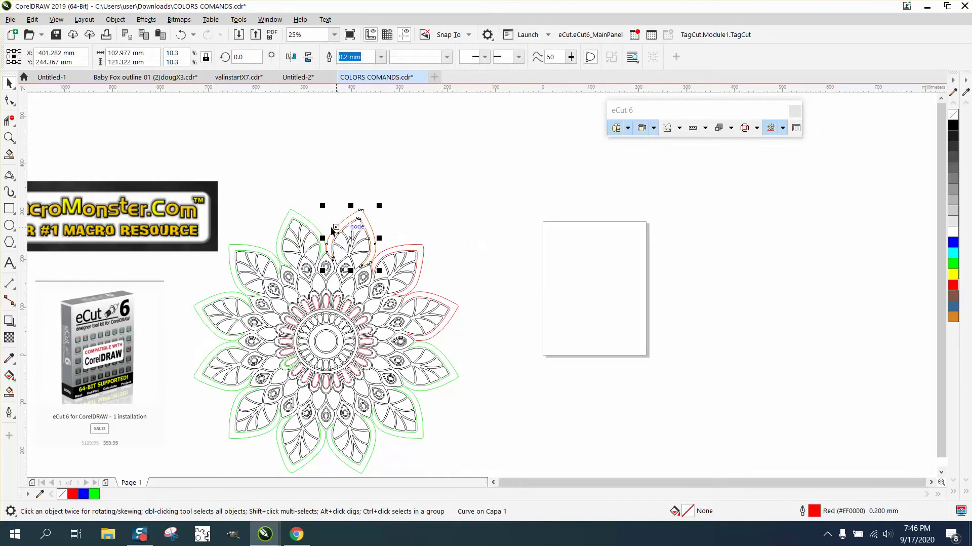
left_click(317, 231)
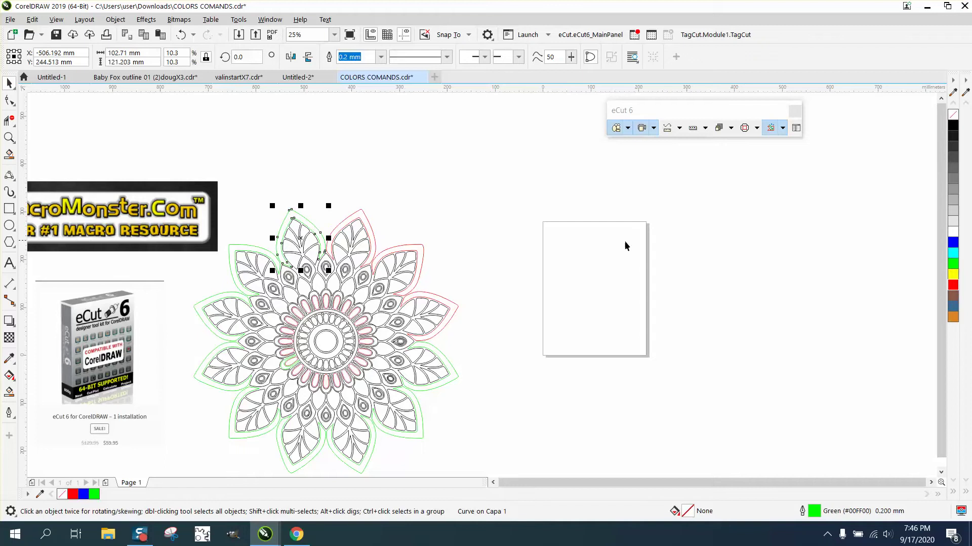
right_click(954, 286)
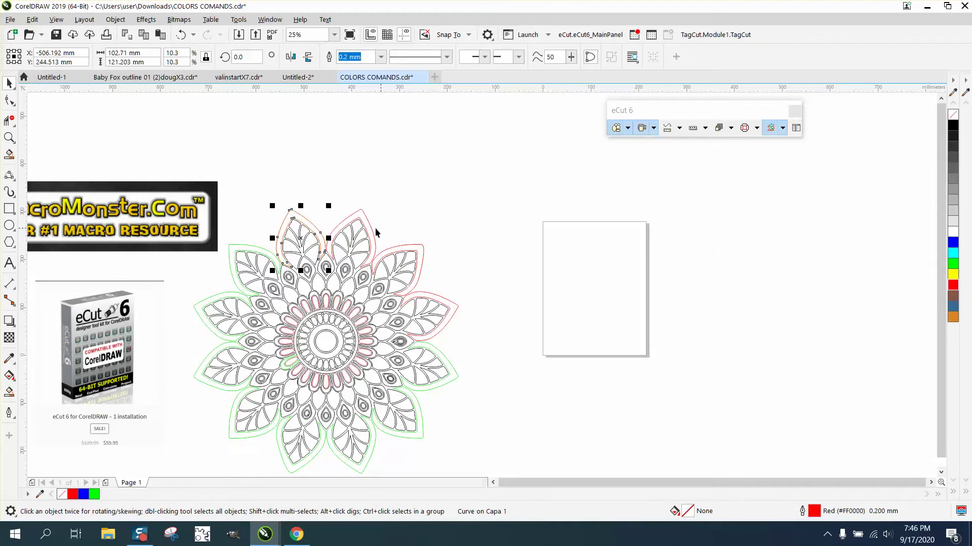
left_click(378, 161)
left_click(9, 137)
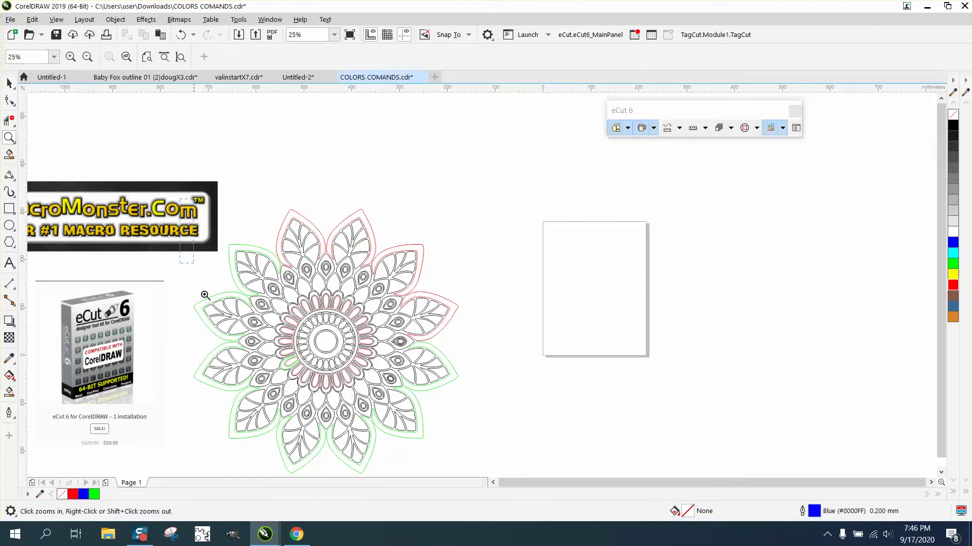
left_click(344, 432)
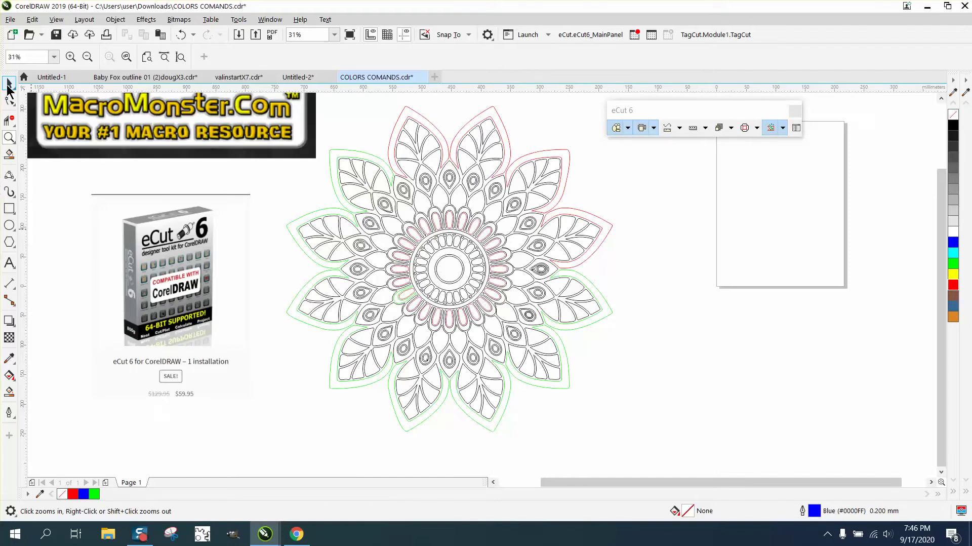
Step: Turn the right, lower-right, bottom and lower-left green petal outlines red with the R macro shortcut
left_click(9, 82)
left_click(593, 283)
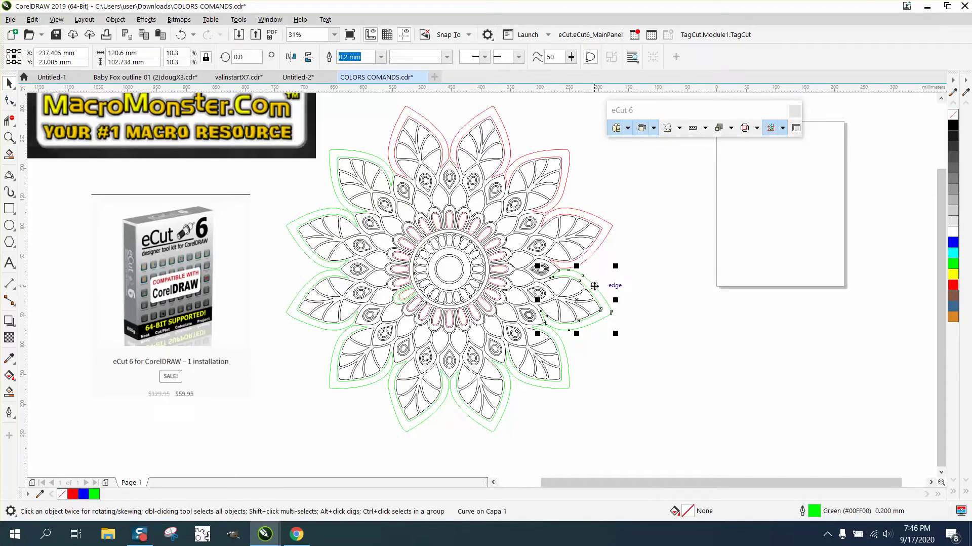
key("r")
left_click(567, 372)
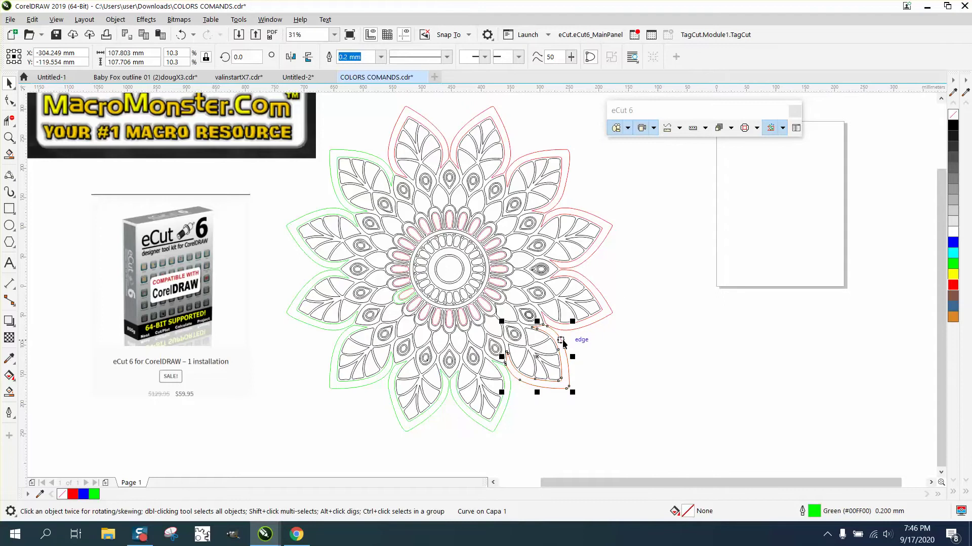
key("r")
left_click(511, 386)
key("r")
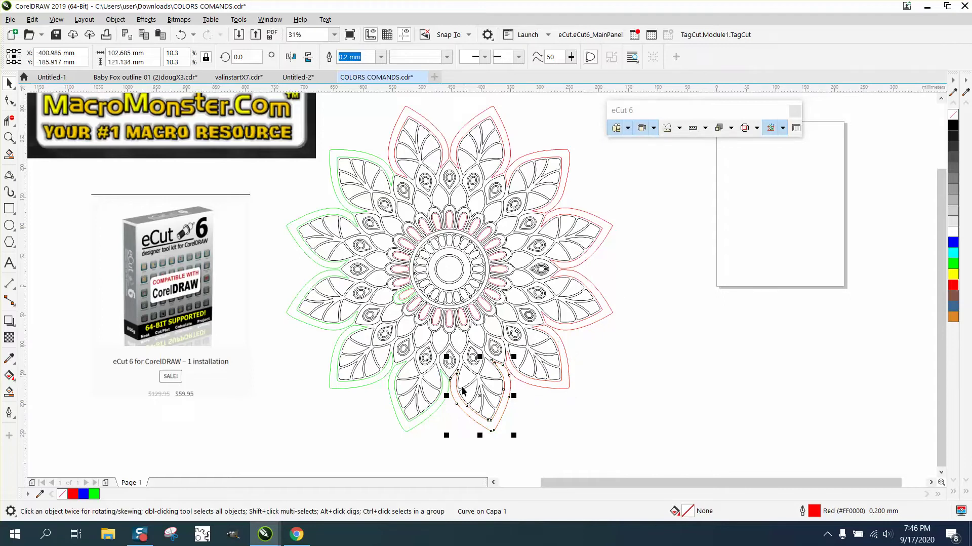
left_click(441, 403)
key("r")
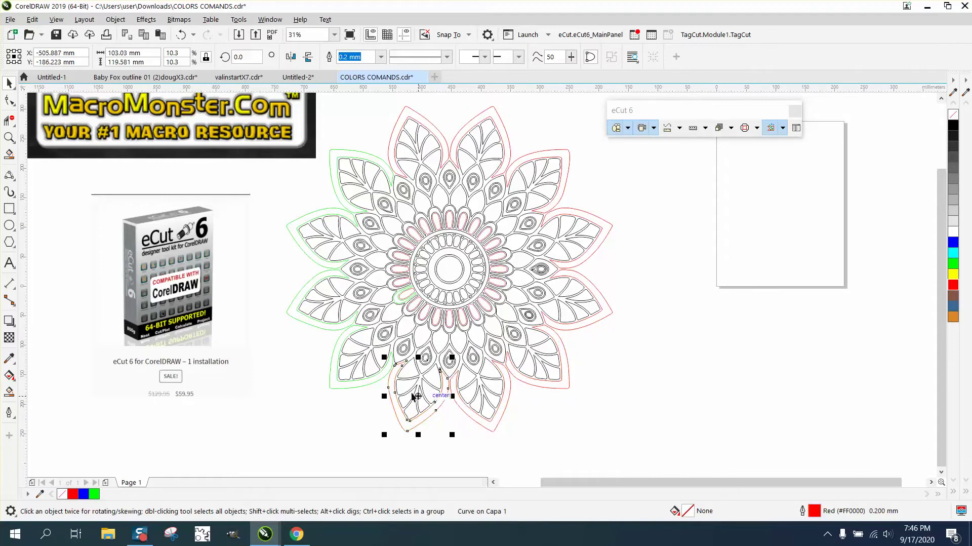
Step: Turn the remaining green petals on the left and upper-left red with the R shortcut
left_click(379, 381)
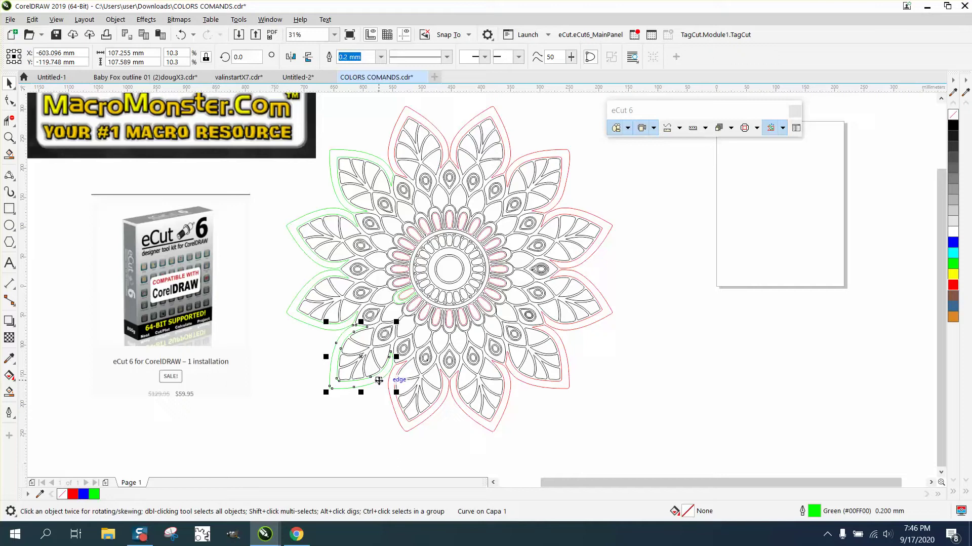
key("r")
left_click(336, 327)
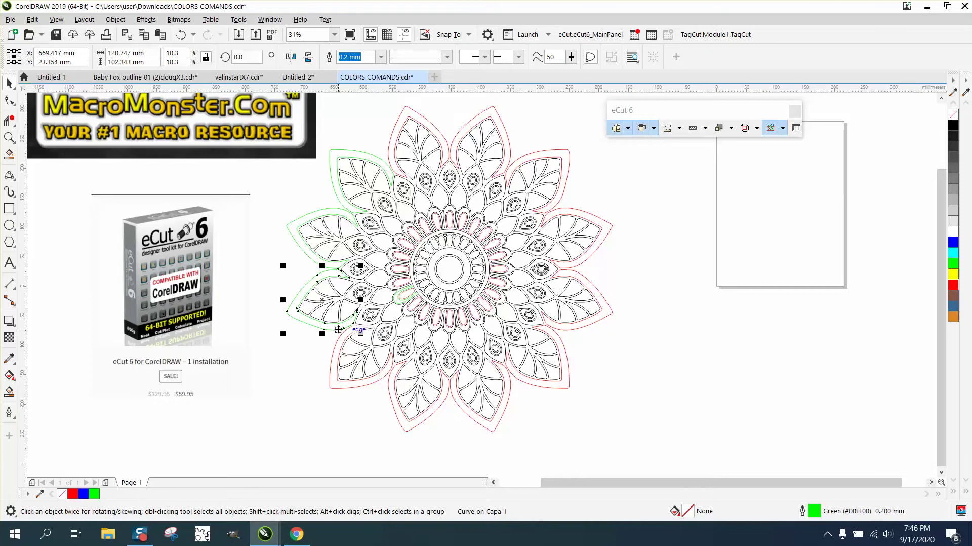
key("r")
left_click(317, 263)
key("r")
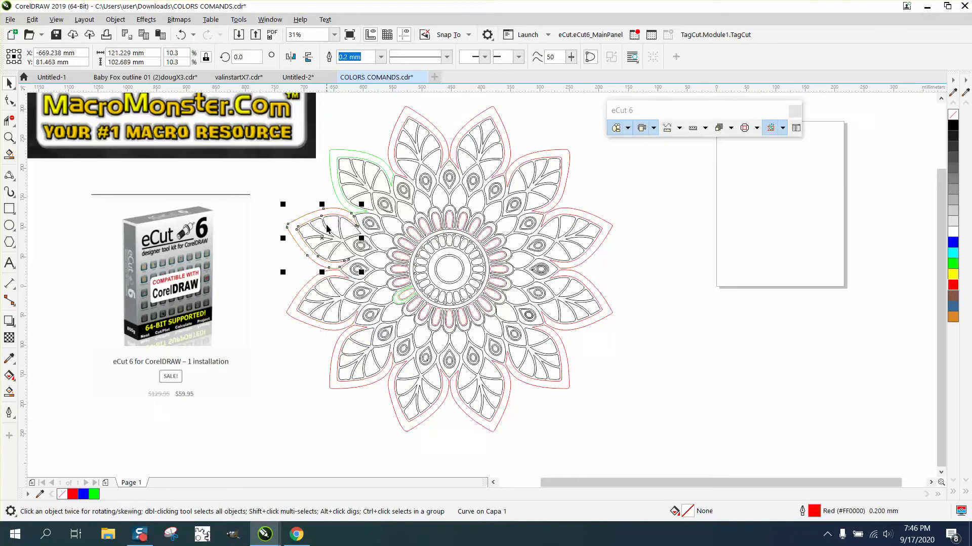
left_click(340, 201)
key("r")
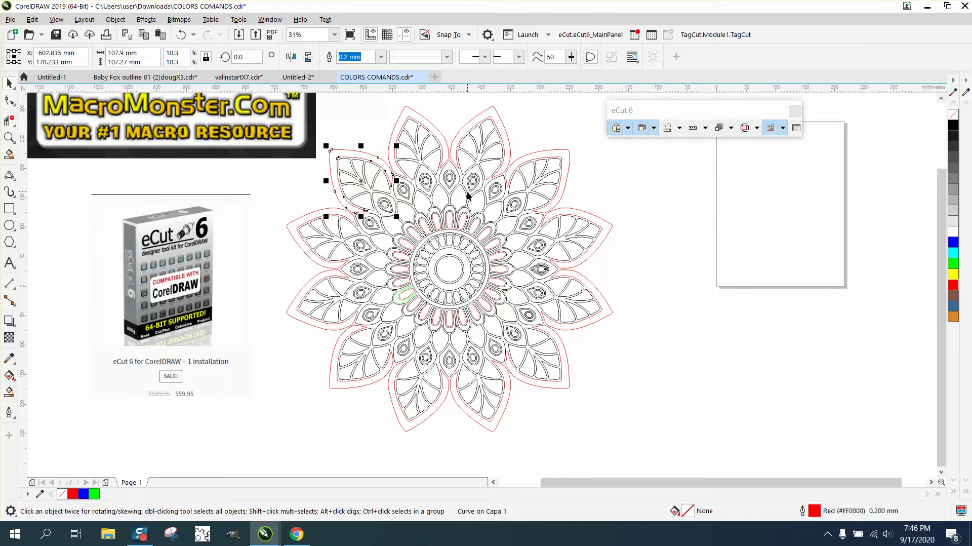
Step: Recolour the upper-left, top and upper-right petal outlines blue with the B macro shortcut
key("b")
left_click(442, 138)
key("b")
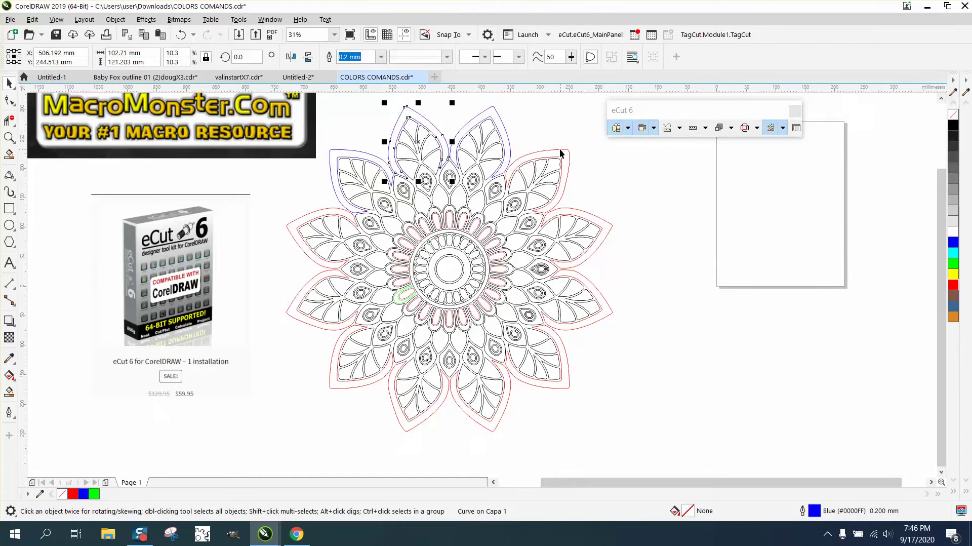
left_click(568, 150)
key("b")
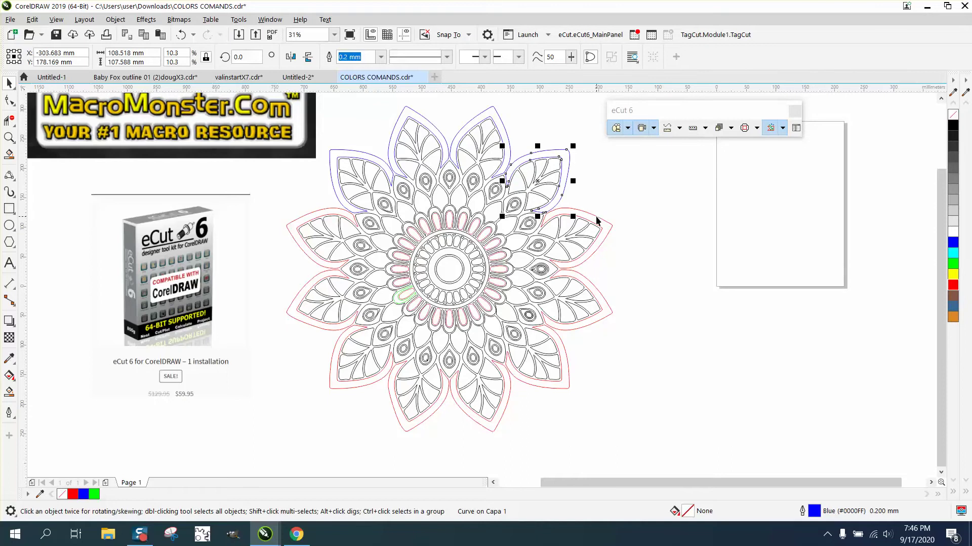
left_click(629, 214)
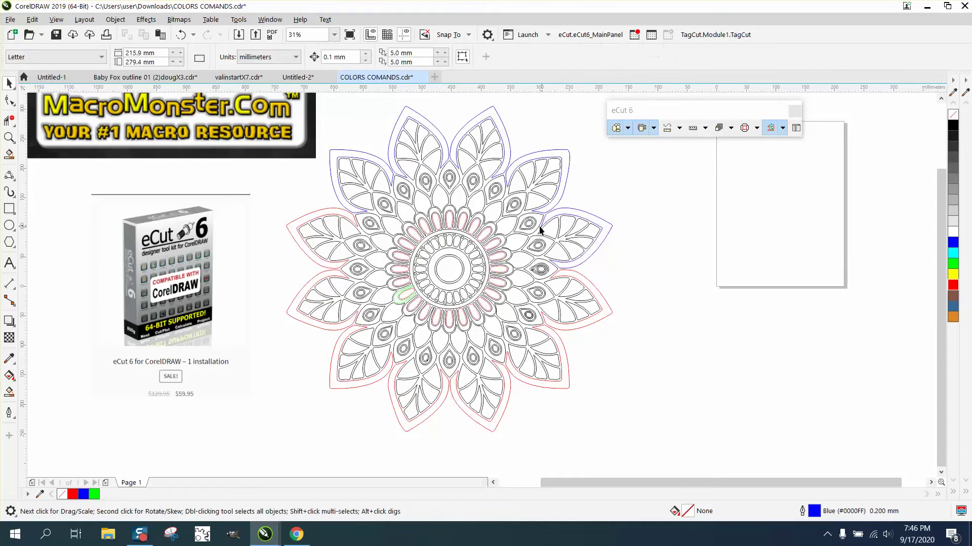
left_click(514, 227)
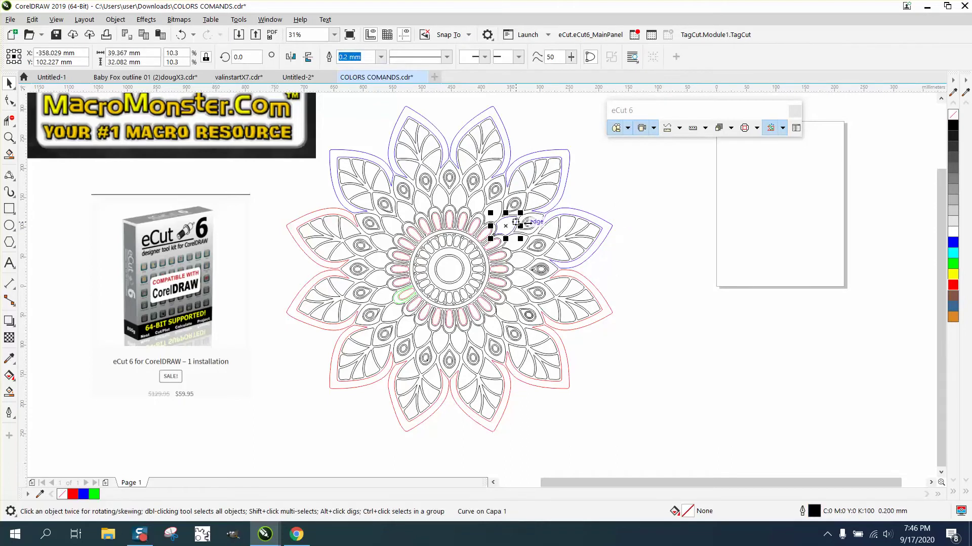
left_click(516, 249)
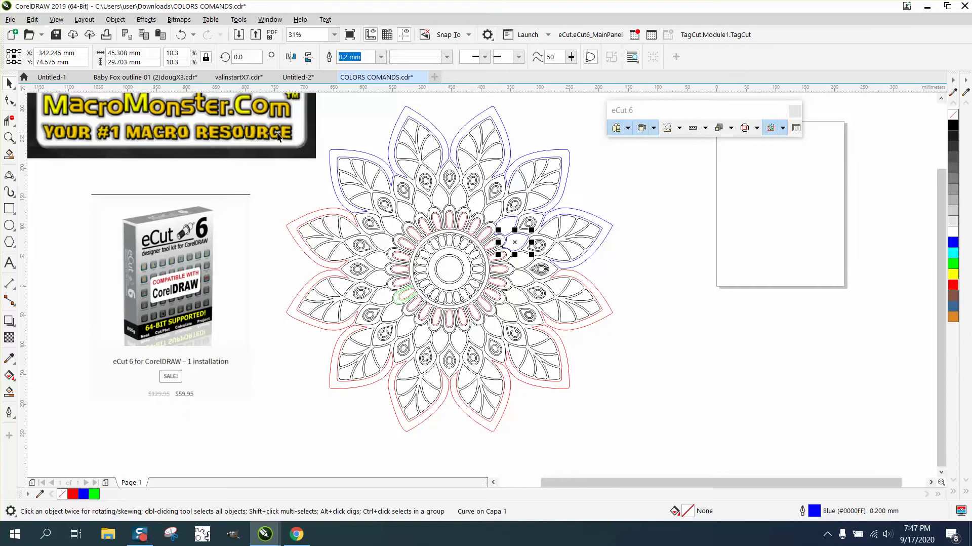
Step: Nudge the MacroMonster banner and eCut product image slightly, and position eCut 6 Search beside the mandala
left_click_drag(278, 137, 273, 163)
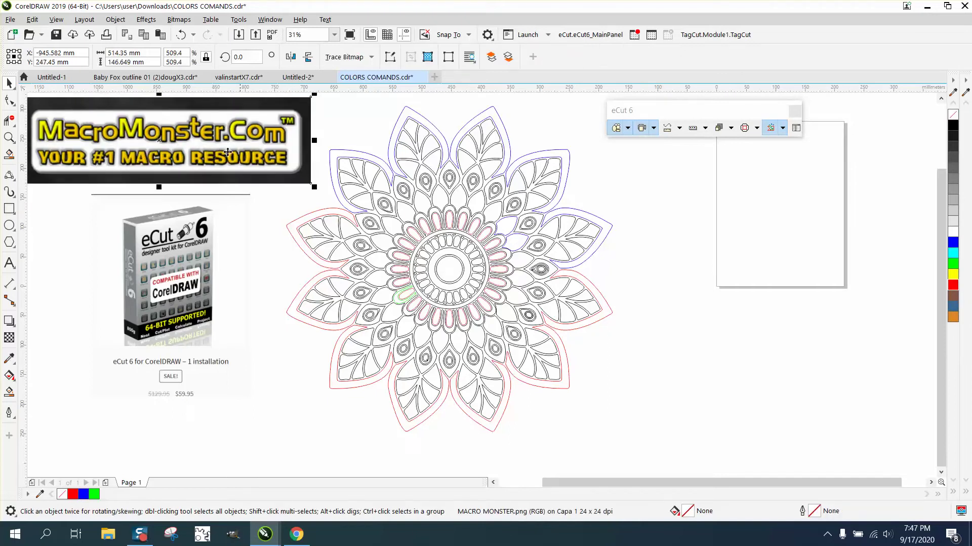
left_click_drag(190, 274, 195, 281)
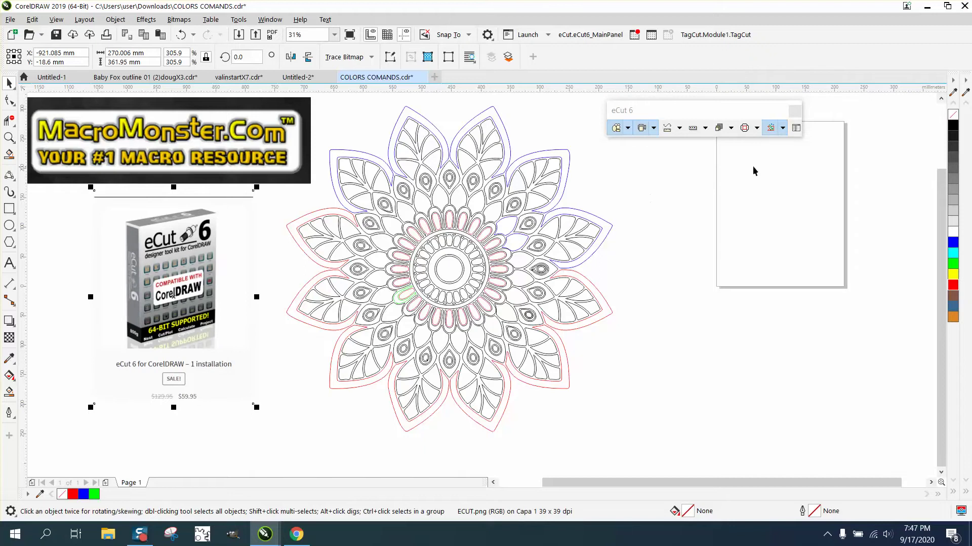
left_click(784, 128)
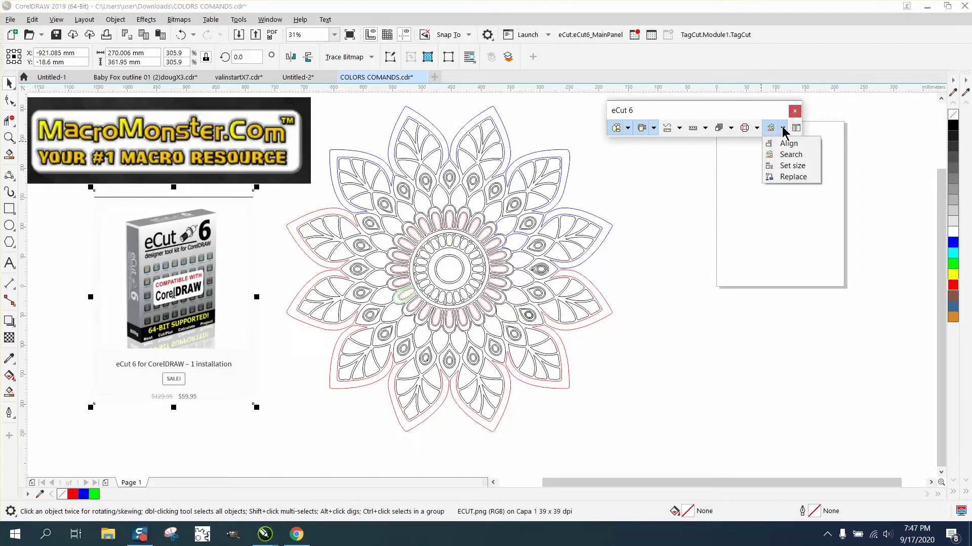
left_click(789, 154)
left_click_drag(309, 227, 742, 186)
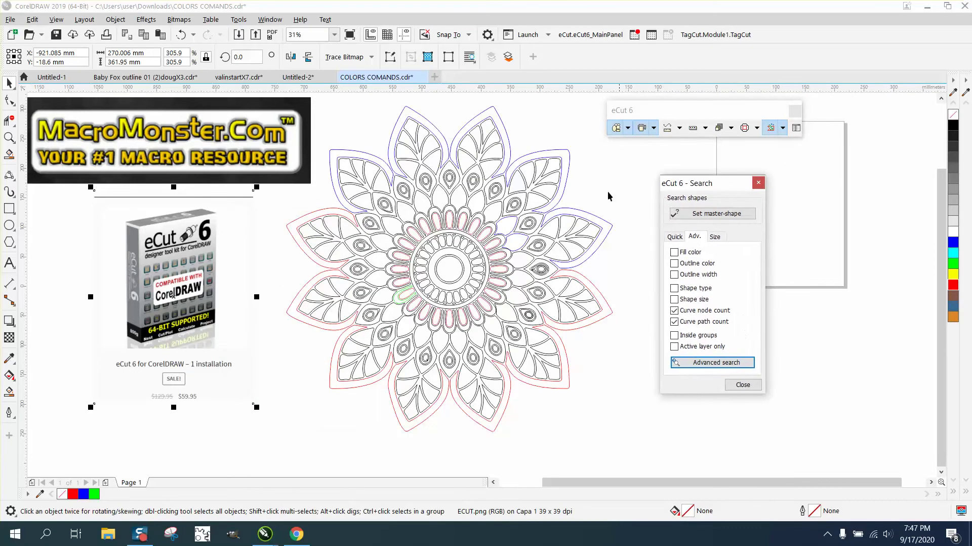
Step: Set the blue upper-right petal as master shape and match by node count only, finding 13 curves
left_click(568, 167)
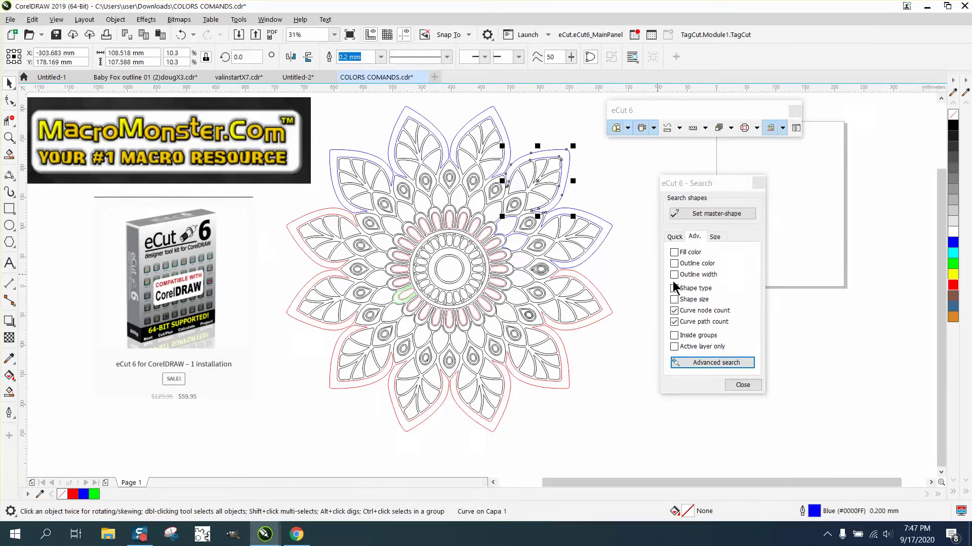
left_click(675, 321)
left_click(675, 323)
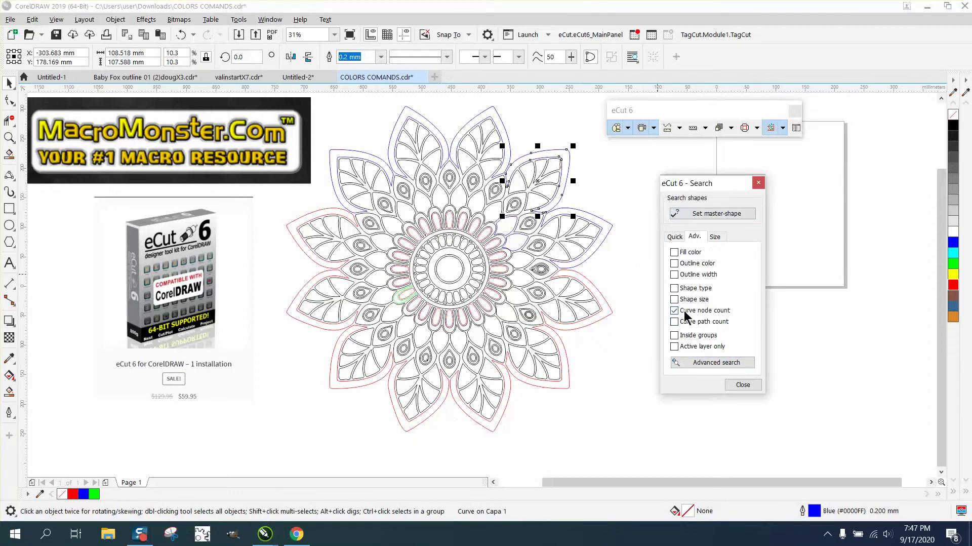
left_click(722, 214)
left_click(723, 364)
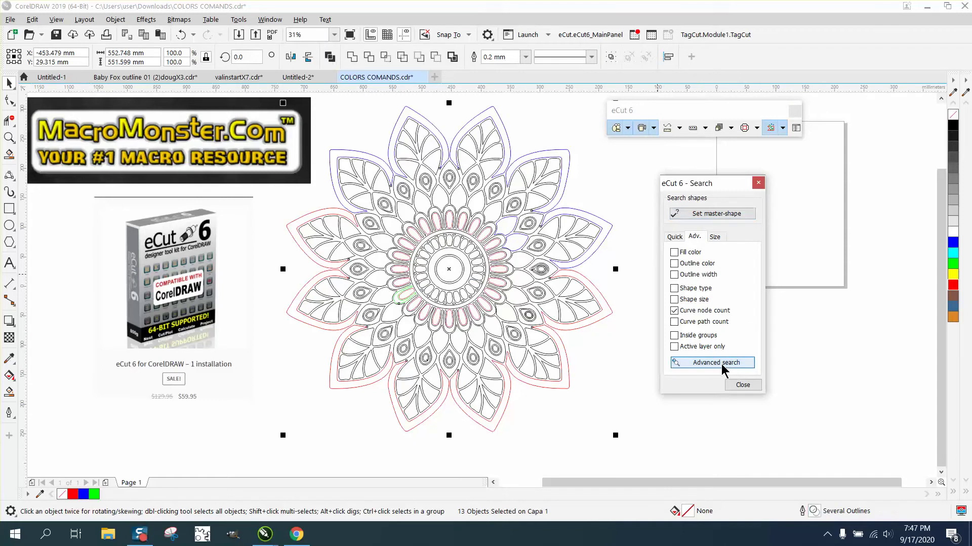
Step: Try blue, yellow and cyan outlines on the 13 matched petals, settling on black
right_click(953, 244)
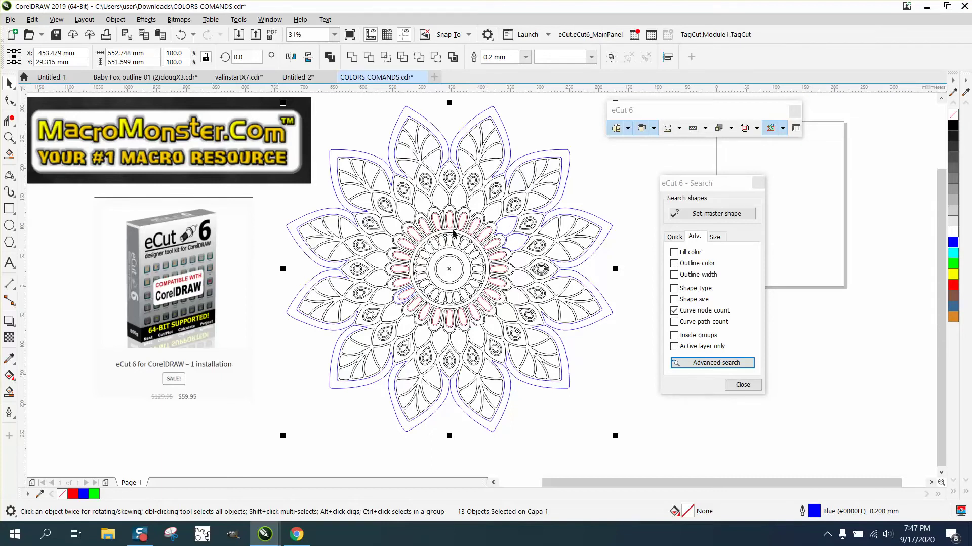
left_click(181, 35)
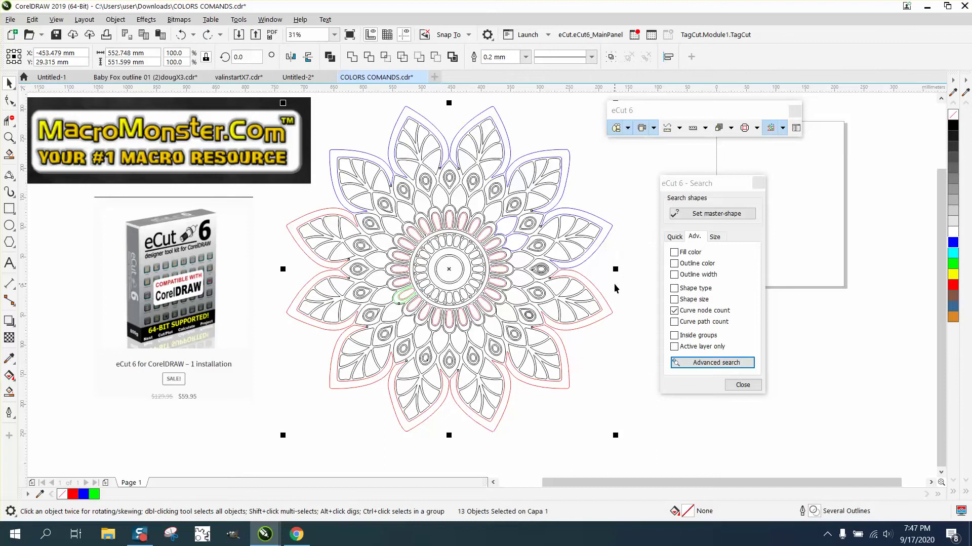
left_click(615, 283)
left_click(712, 363)
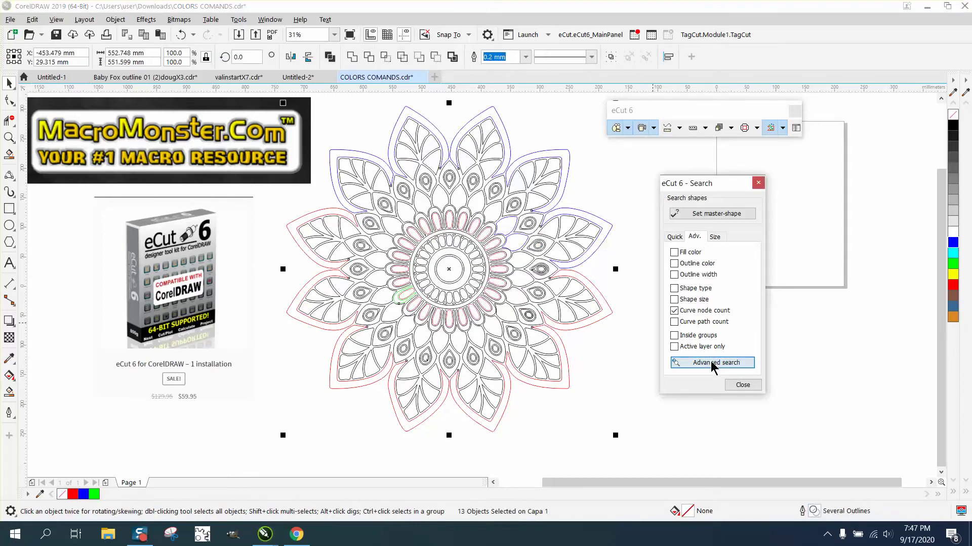
right_click(955, 276)
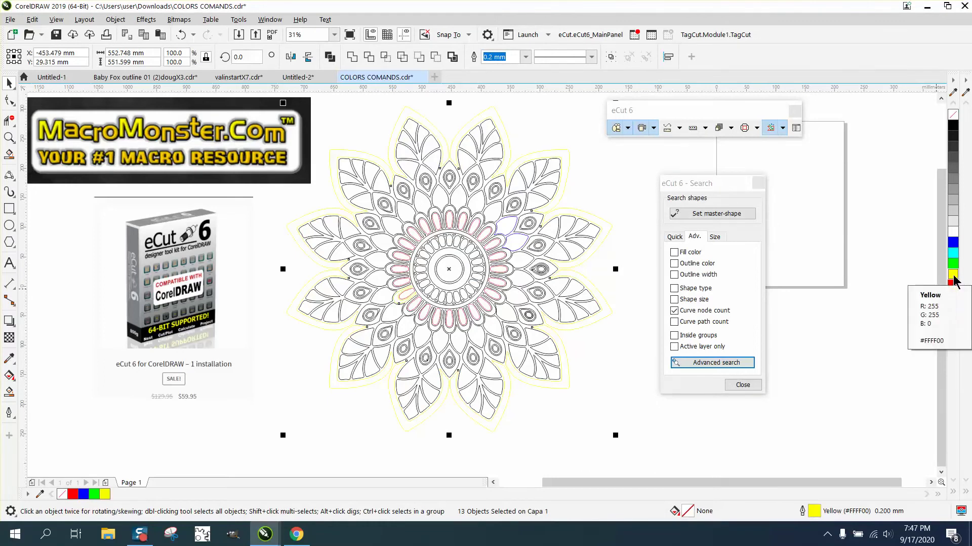
right_click(952, 252)
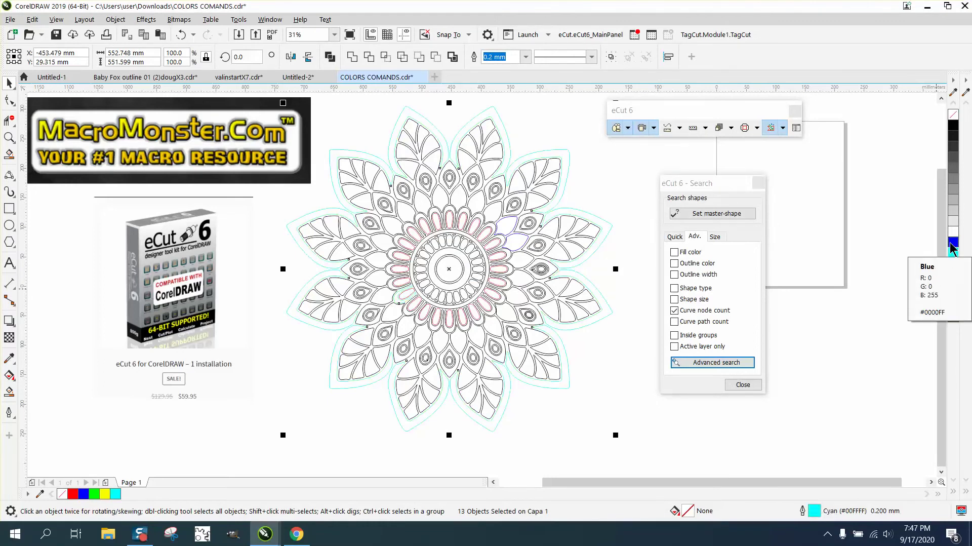
right_click(952, 126)
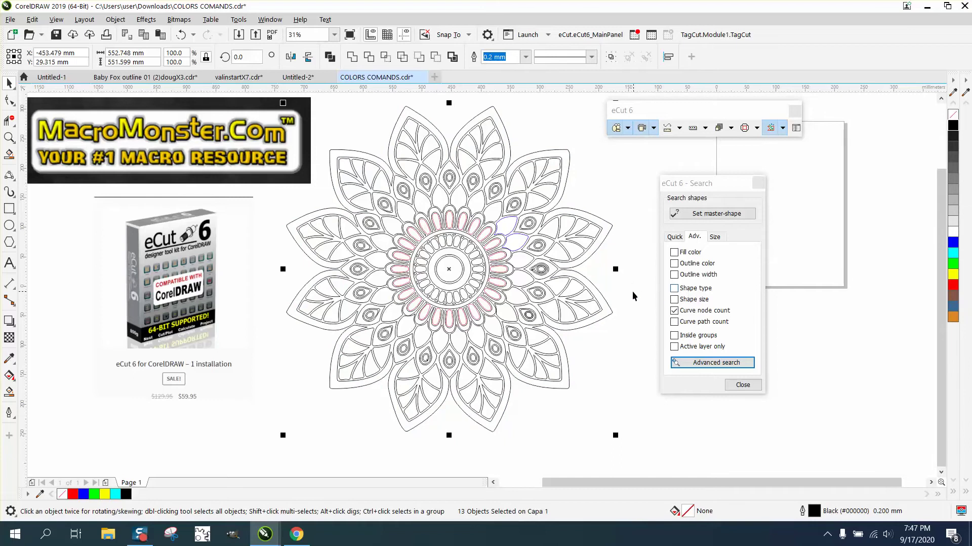
Step: Marquee-zoom into the mandala's upper petals
key("F10")
key("z")
left_click_drag(402, 167, 490, 222)
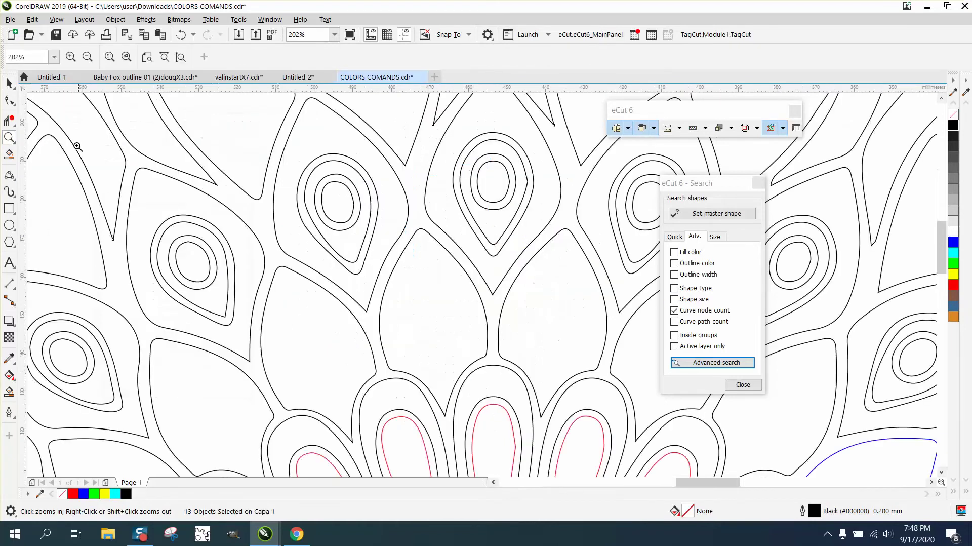
left_click(9, 82)
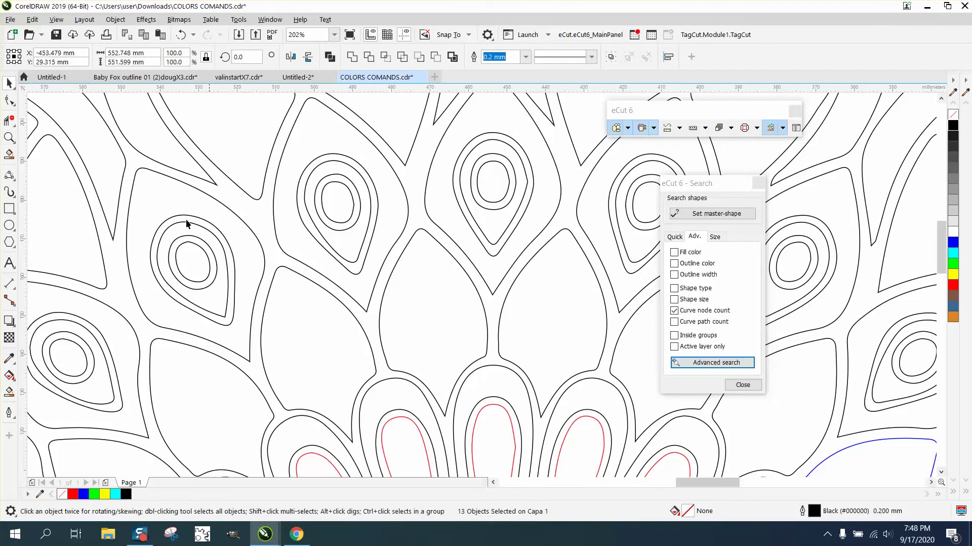
Step: Check each teardrop's outer curve with the Shape tool, confirming 6 nodes each
key("F10")
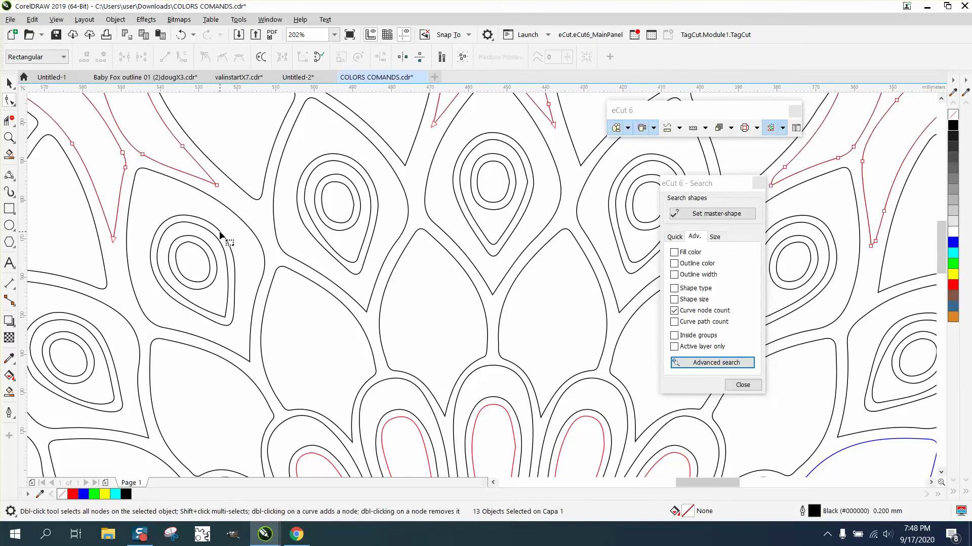
left_click(221, 235)
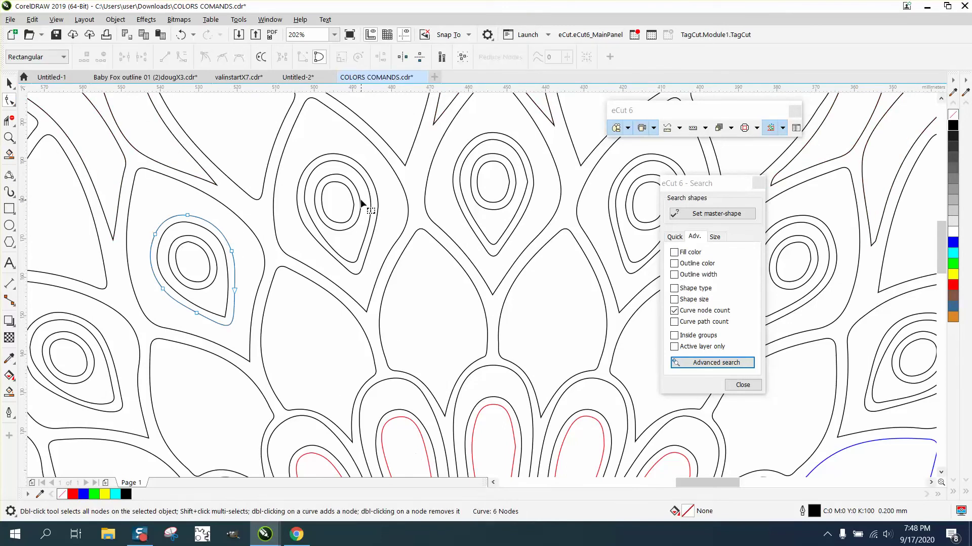
left_click(381, 202)
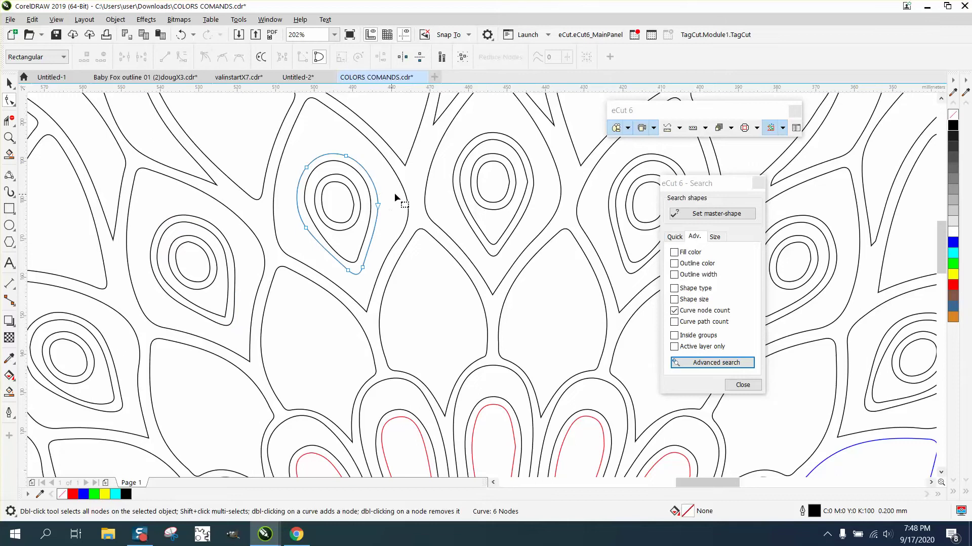
left_click(534, 187)
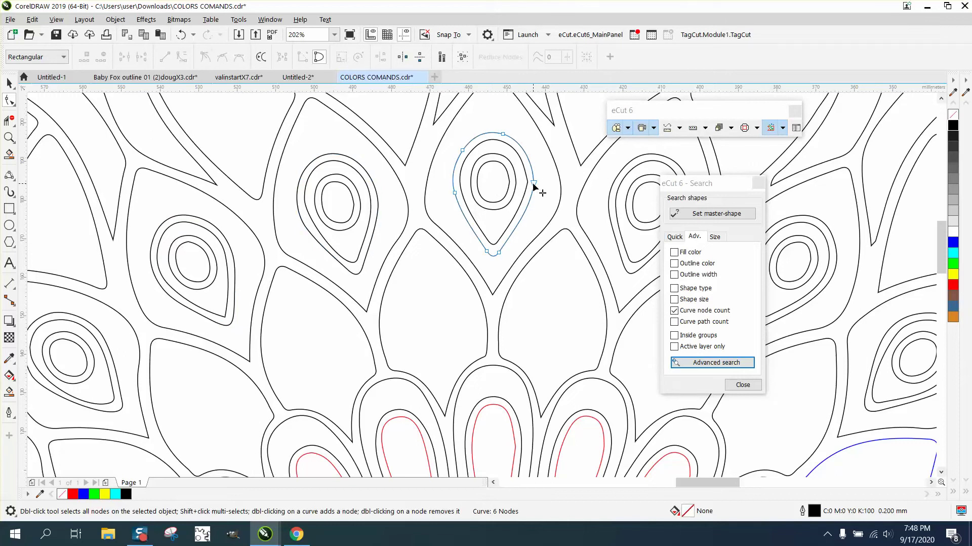
left_click(609, 200)
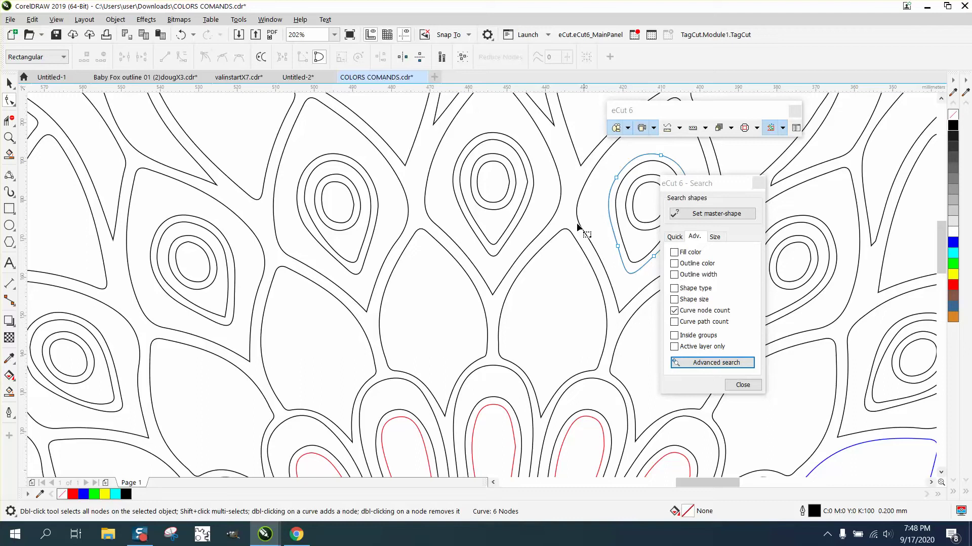
left_click(234, 285)
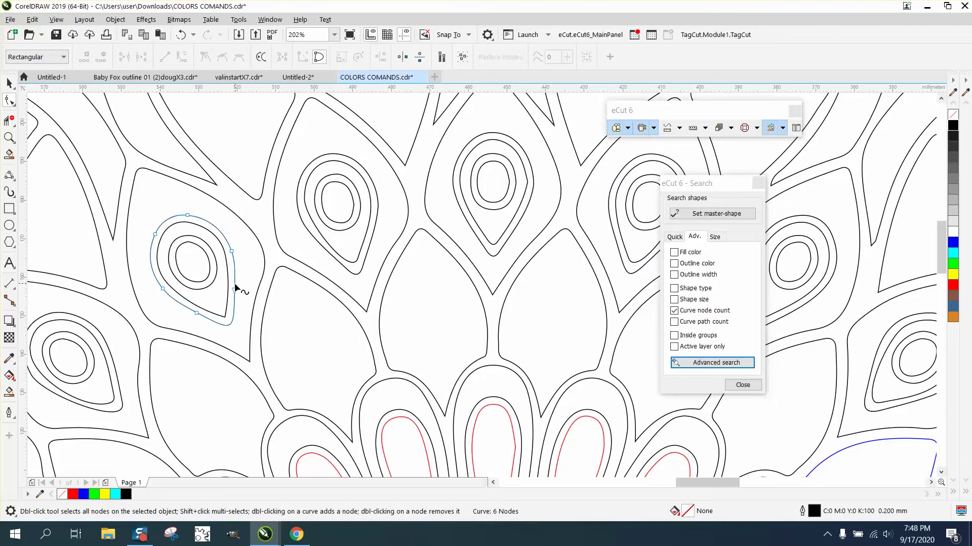
left_click(103, 335)
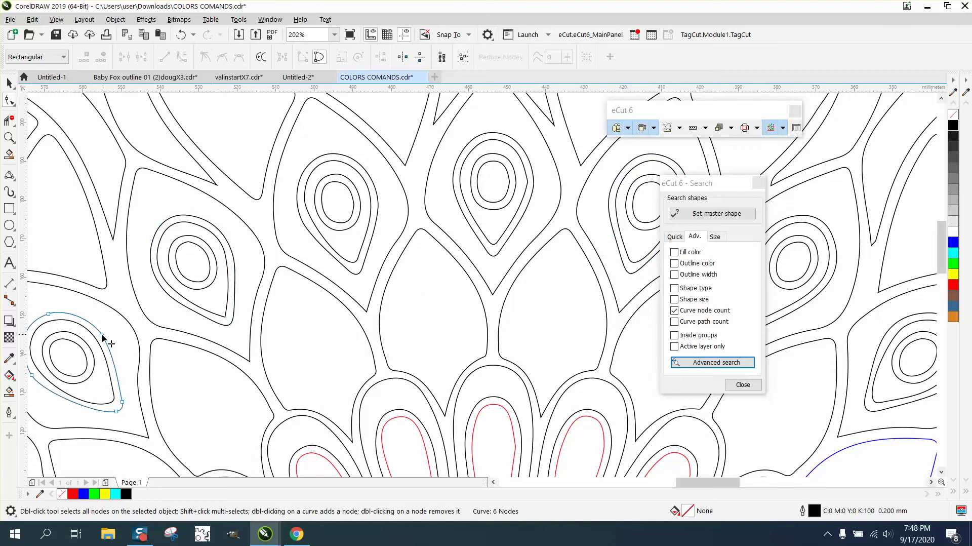
Step: Use a 7-node petal as eCut master shape to find 74 matching curves and outline them red
scroll(107, 326, "down", 3)
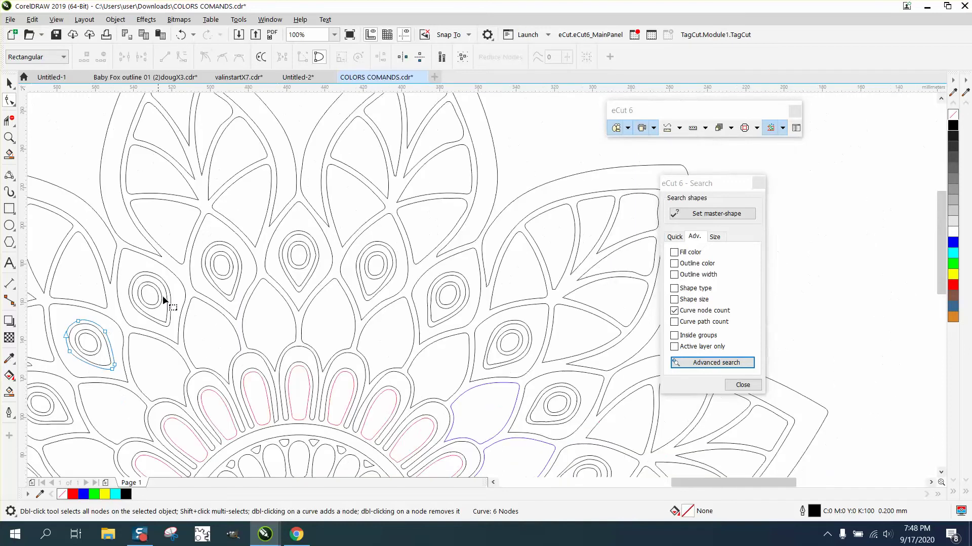
left_click(287, 301)
left_click(347, 315)
left_click(392, 320)
left_click(703, 215)
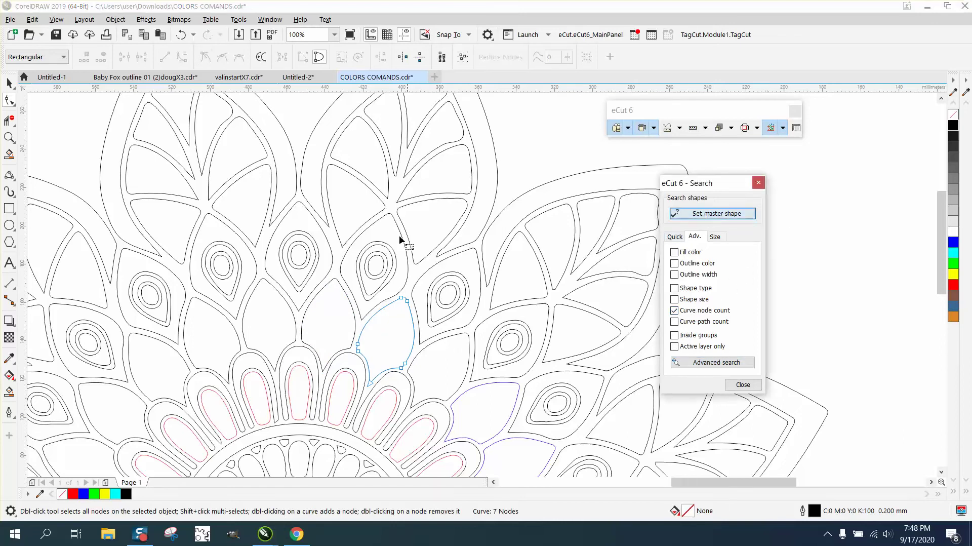
left_click(242, 238)
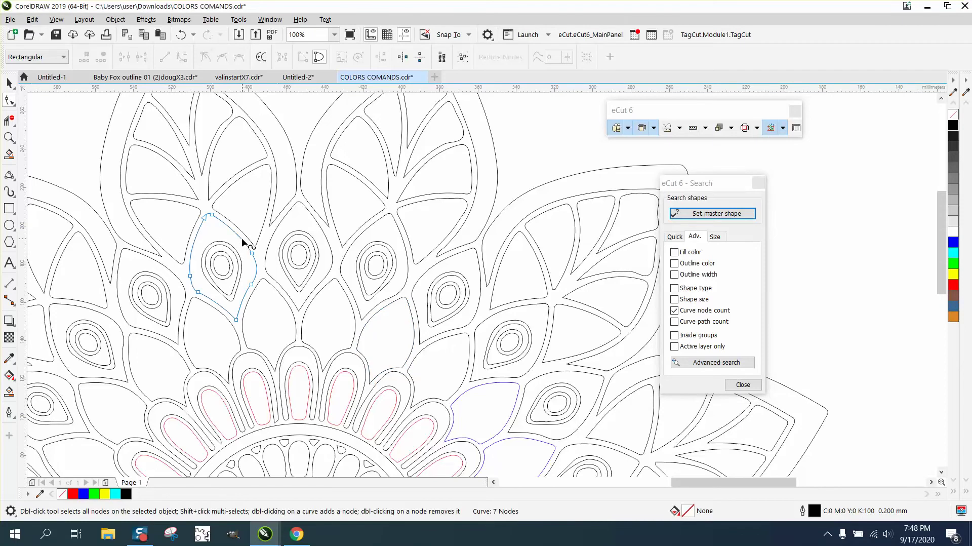
left_click(713, 361)
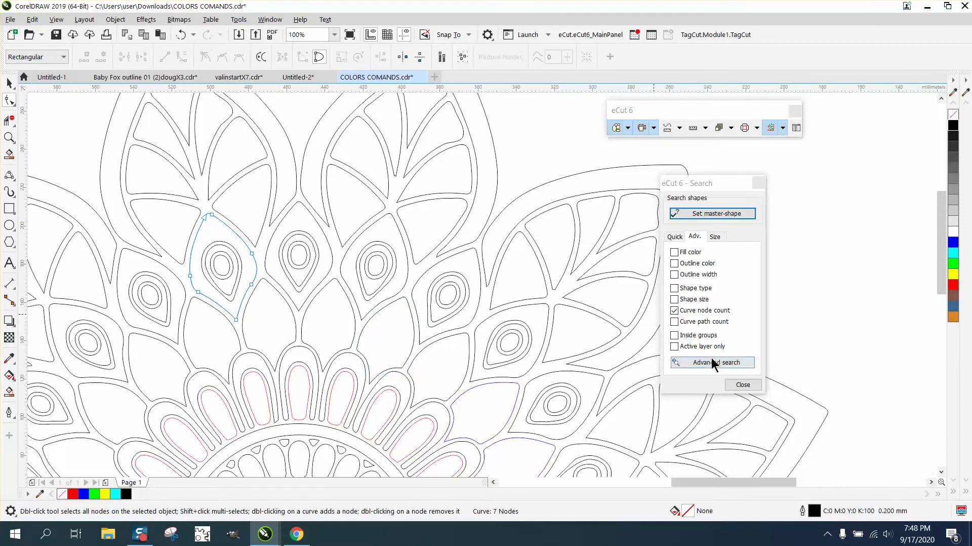
right_click(953, 284)
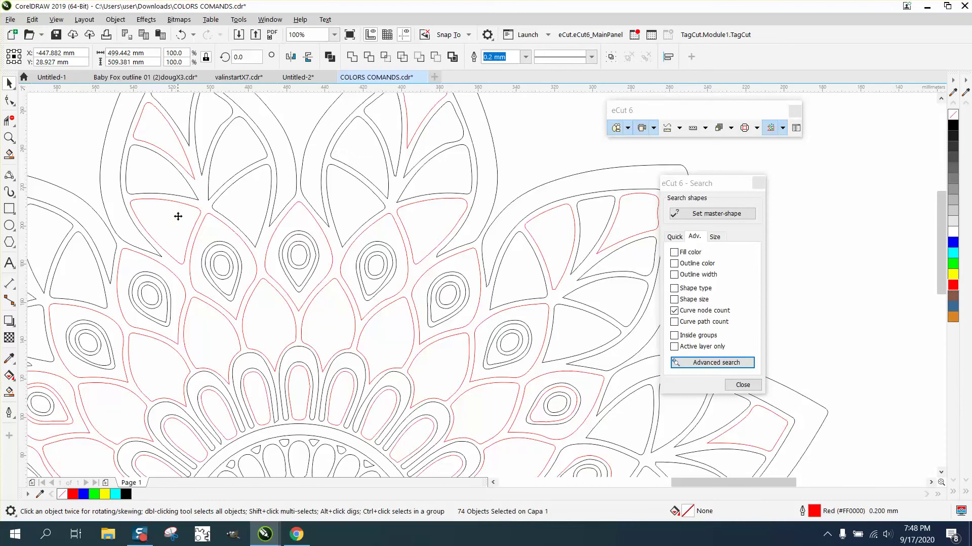
Step: Close eCut 6 Search, undo the red outline change and zoom into the mandala
left_click(759, 182)
scroll(724, 198, "down", 3)
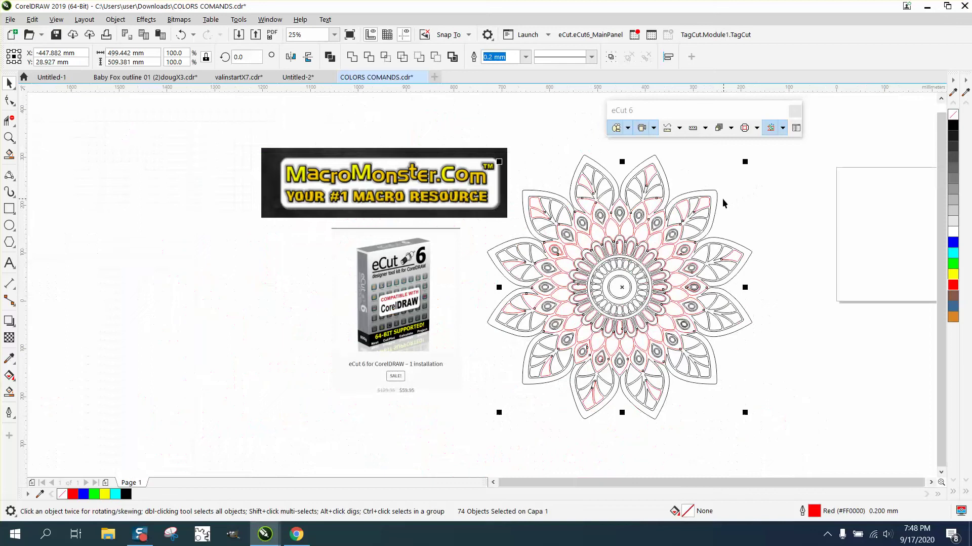
left_click(181, 35)
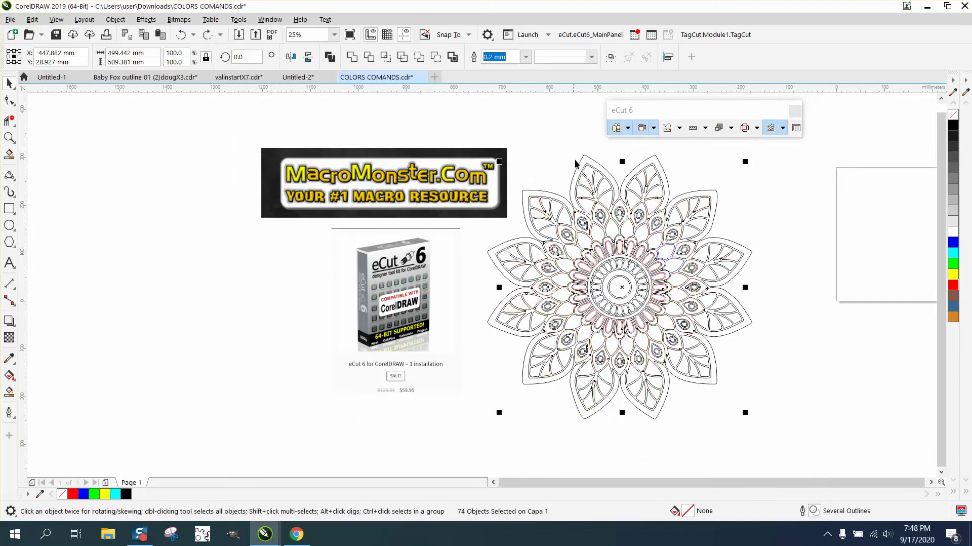
left_click(796, 110)
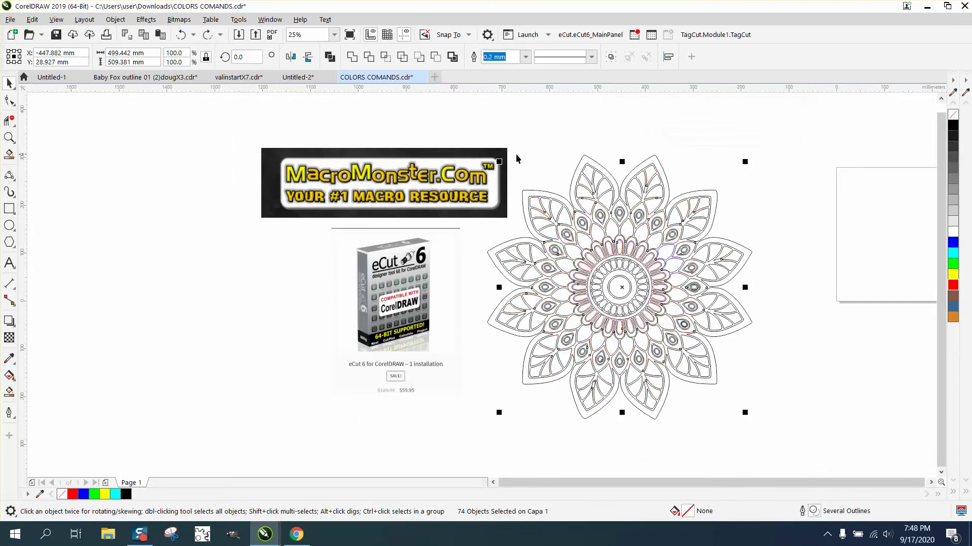
left_click(417, 204)
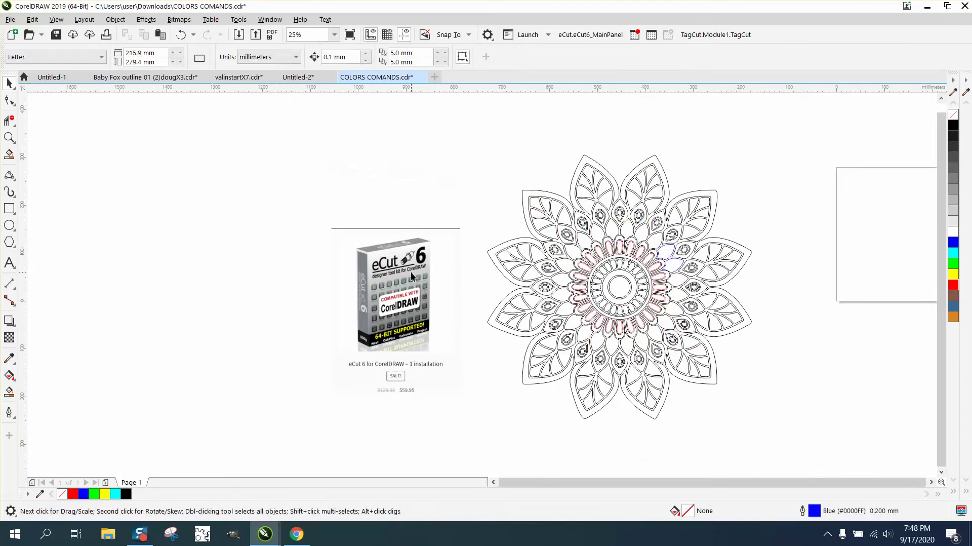
left_click(9, 138)
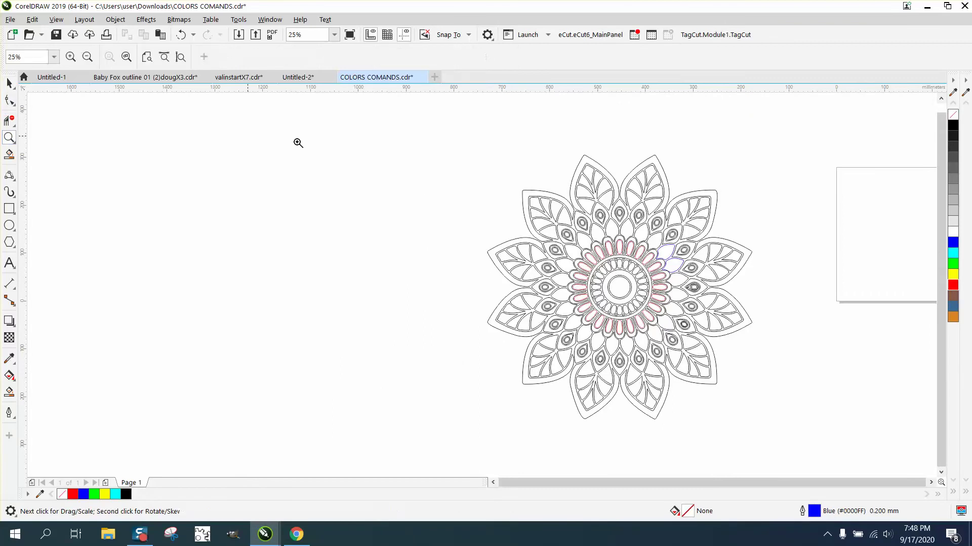
left_click_drag(445, 145, 506, 256)
Step: Outline the top-left and top petals red and the upper-right and right petals blue
left_click(9, 83)
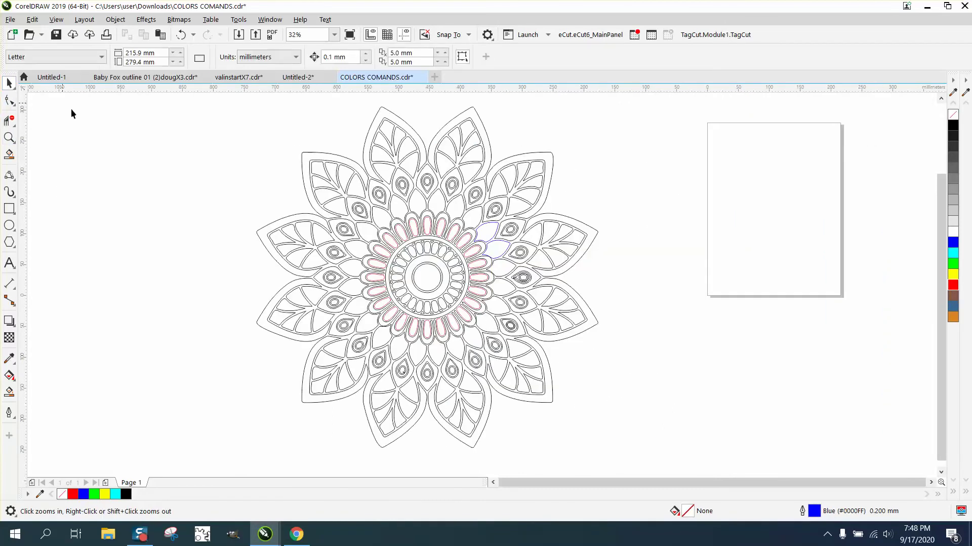
left_click(320, 154)
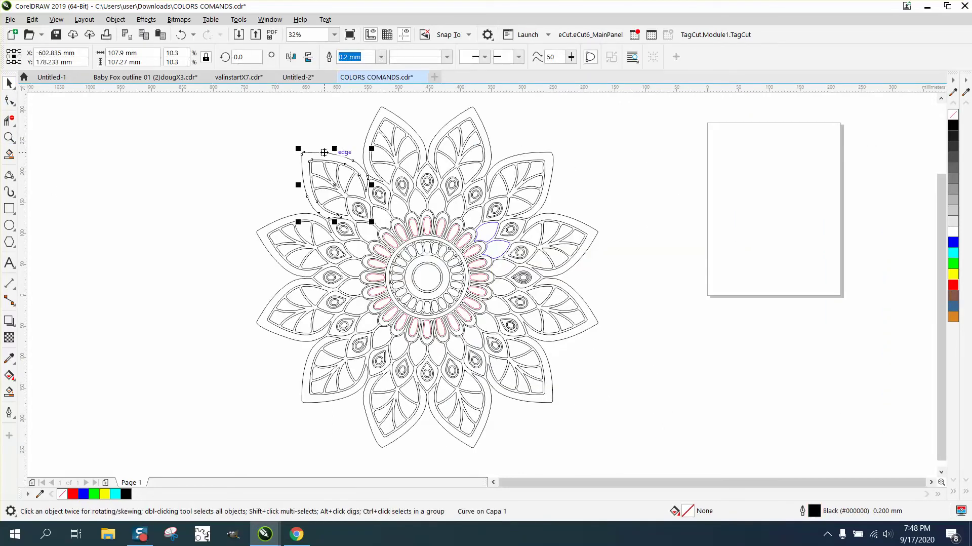
left_click(412, 126)
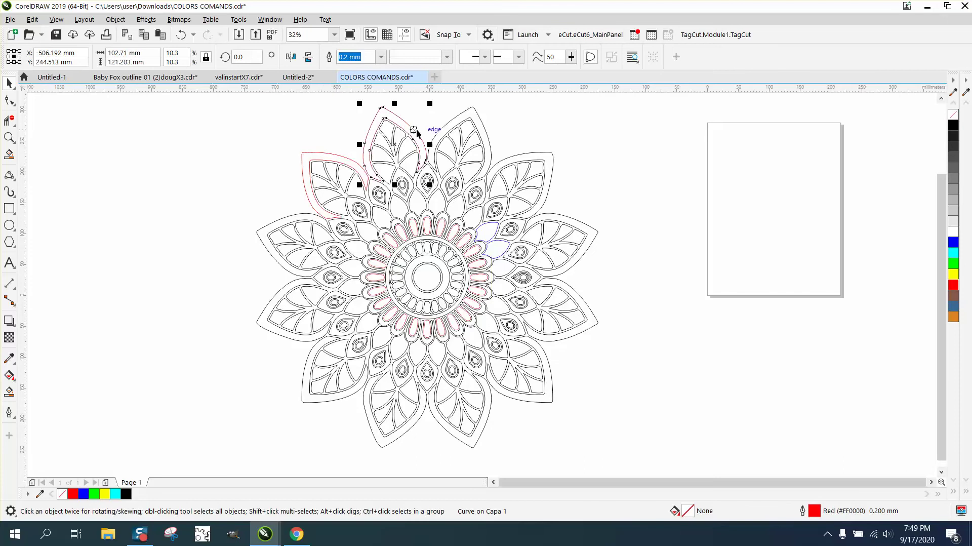
left_click(452, 125)
left_click(525, 151)
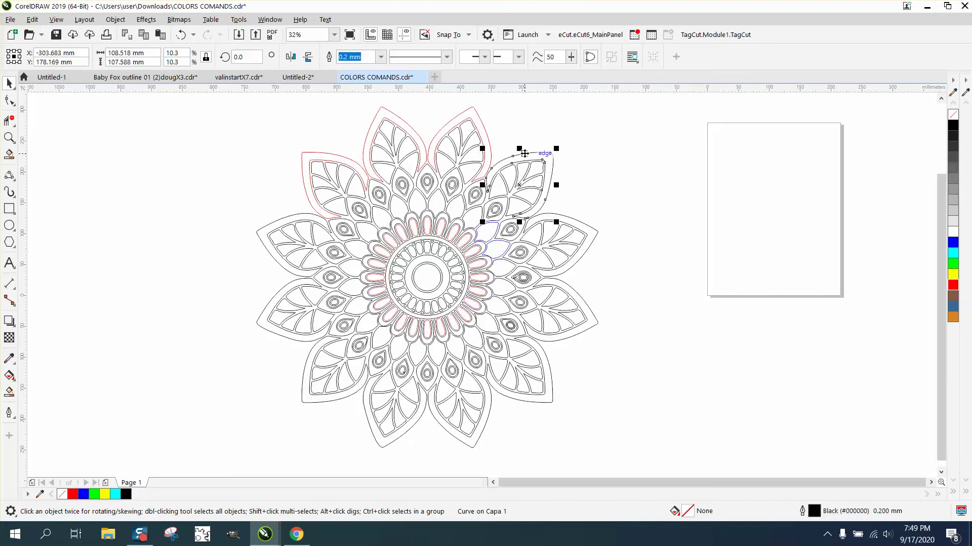
left_click(561, 215)
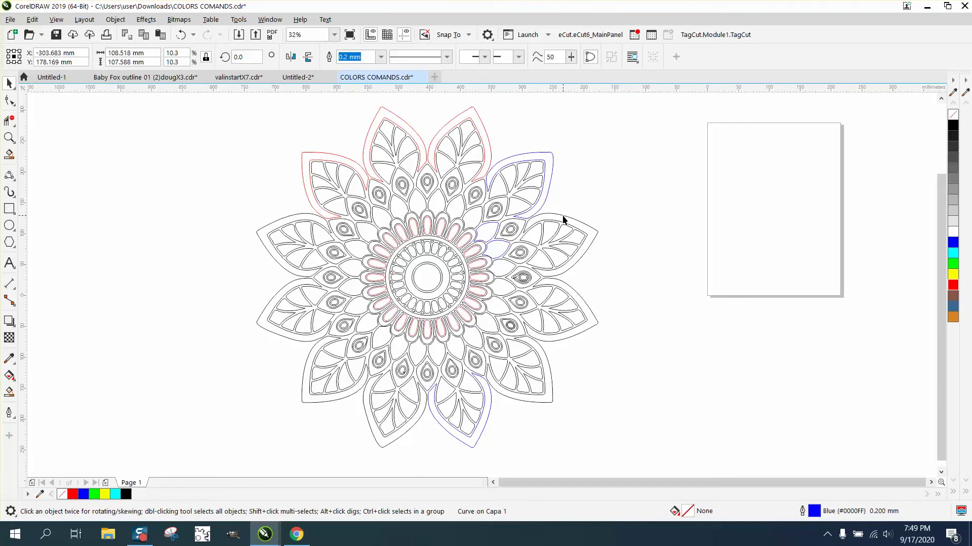
left_click(571, 214)
left_click(584, 172)
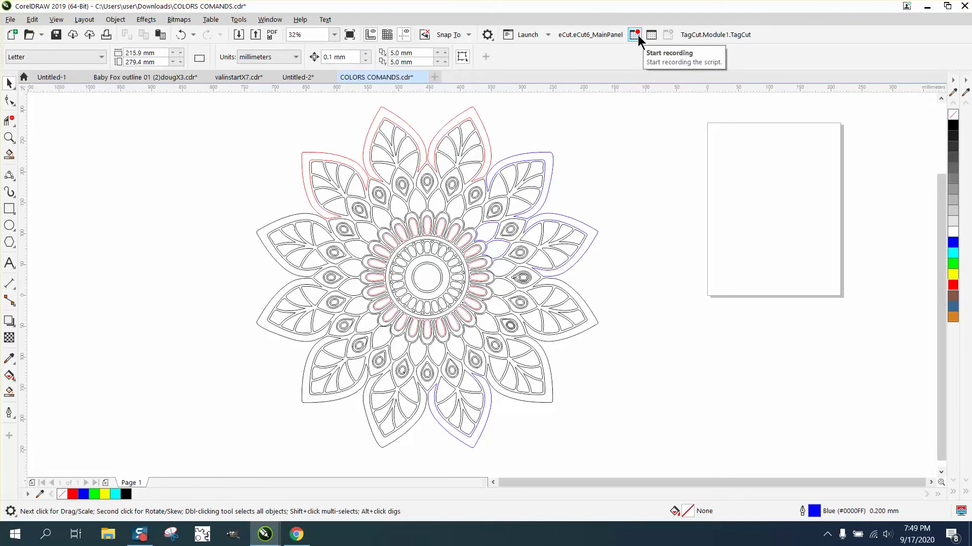
Step: Start recording a new macro named 'green' from Tools > Scripts
left_click(239, 21)
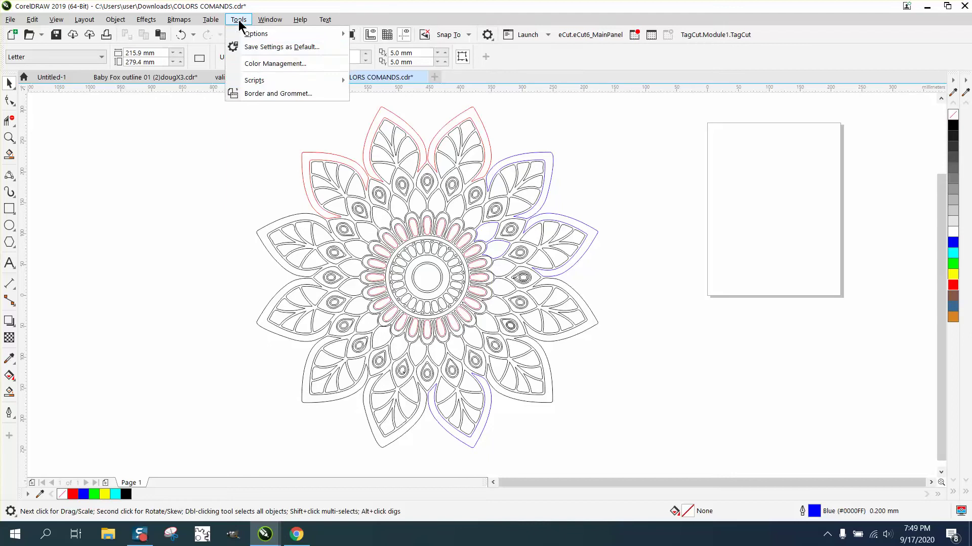
mouse_move(257, 83)
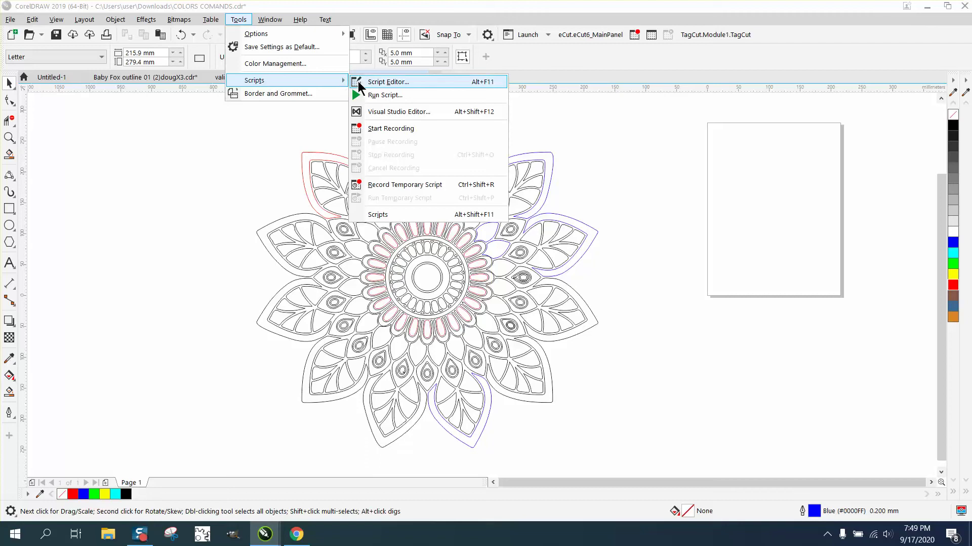
left_click(635, 40)
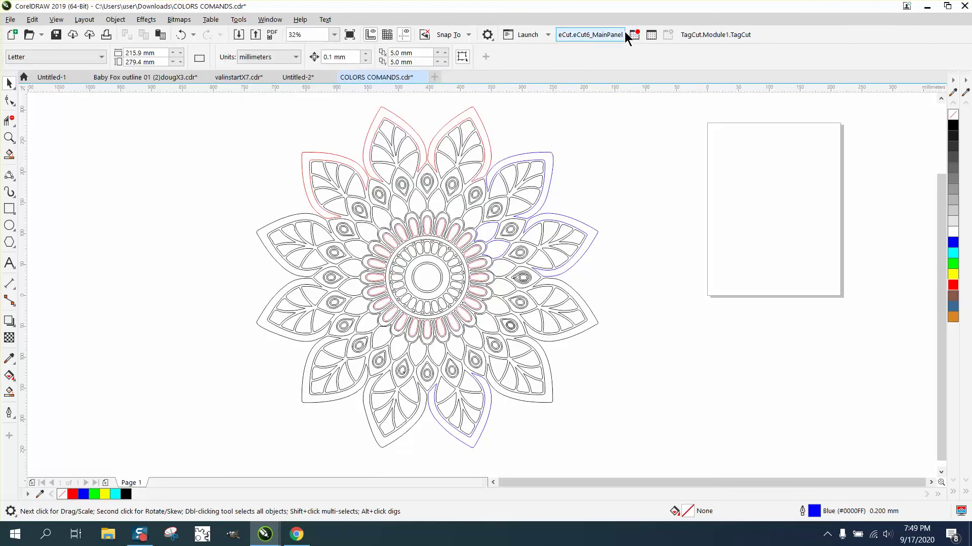
left_click(631, 39)
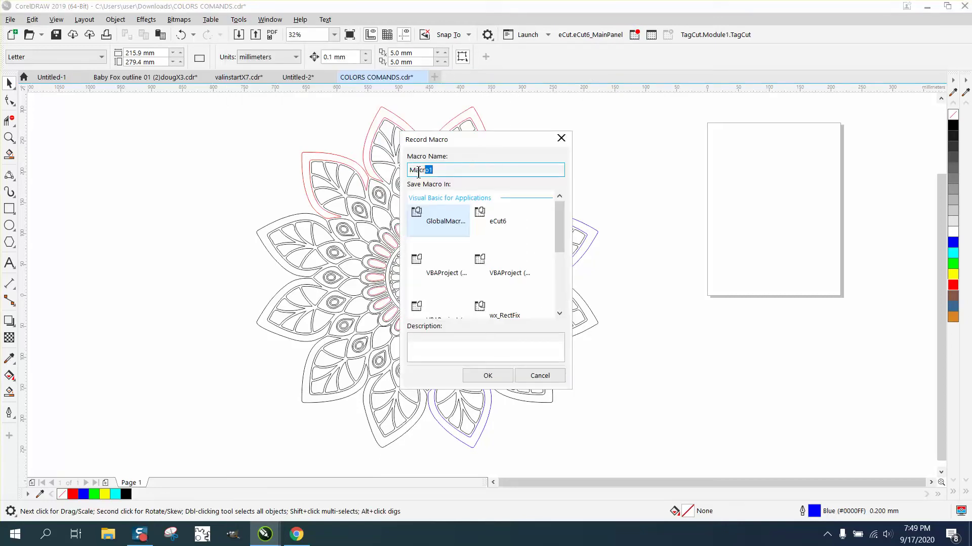
type("ree")
key("BackSpace")
key("BackSpace")
key("BackSpace")
key("BackSpace")
type("g")
left_click(488, 376)
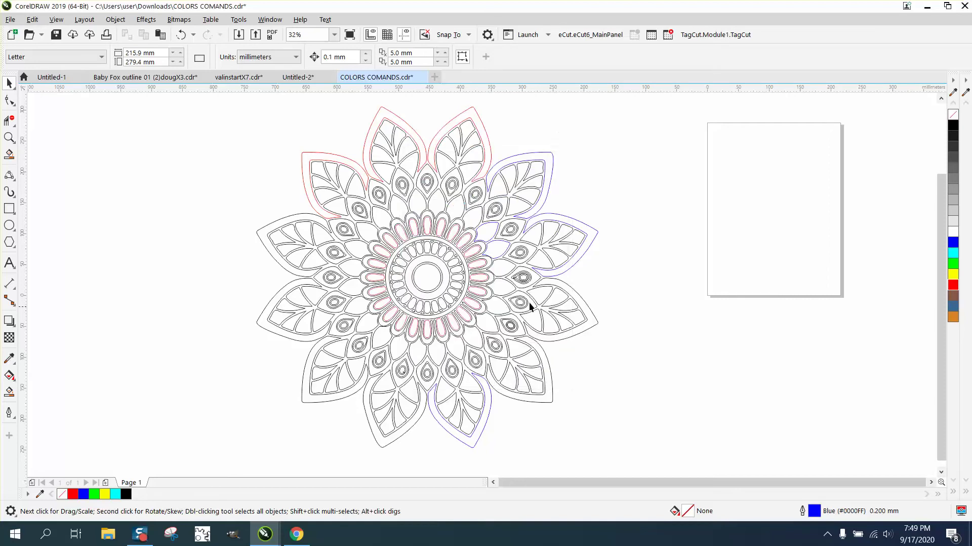
Step: Record giving the right outer petal a green outline, then stop recording
left_click(590, 314)
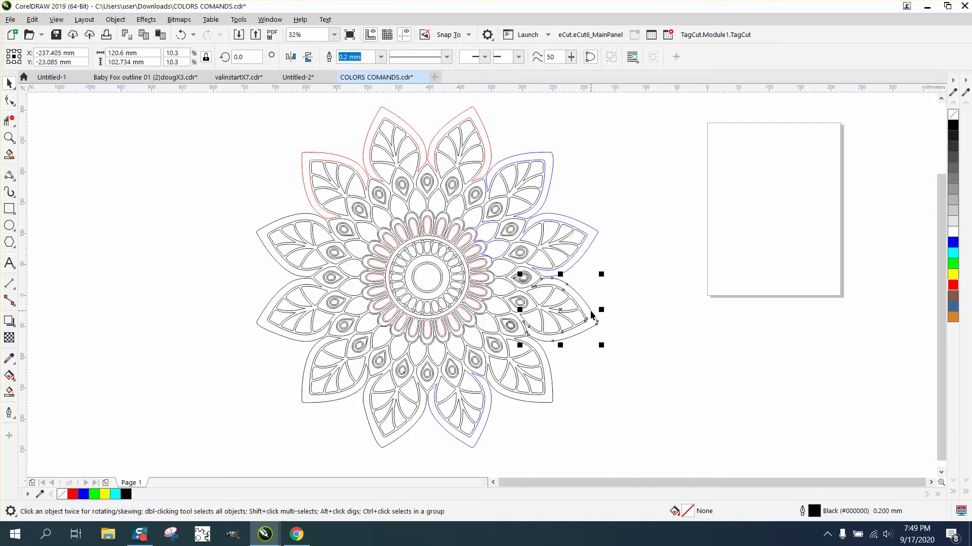
right_click(952, 263)
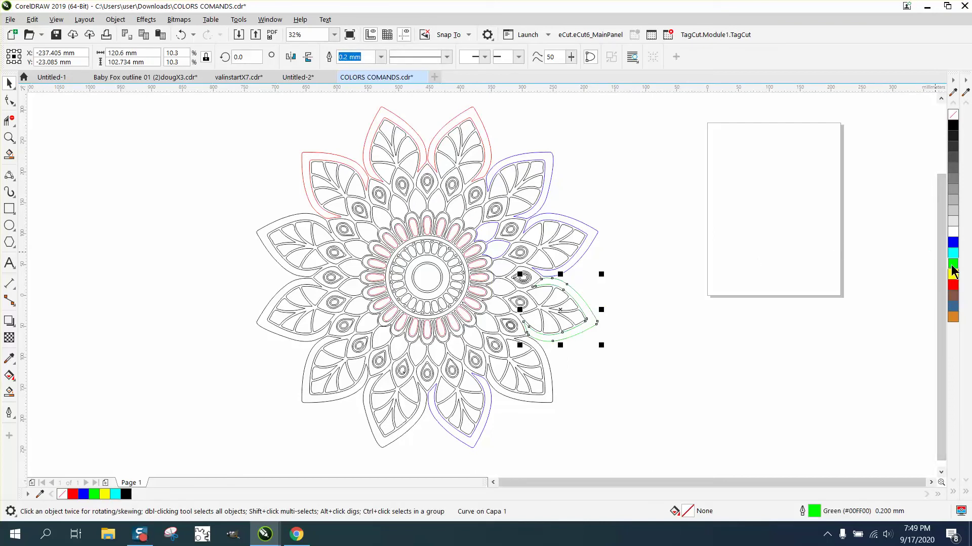
left_click(669, 35)
Step: Run the 'green' macro from the Scripts docker on the lower-right outer petal
left_click(652, 34)
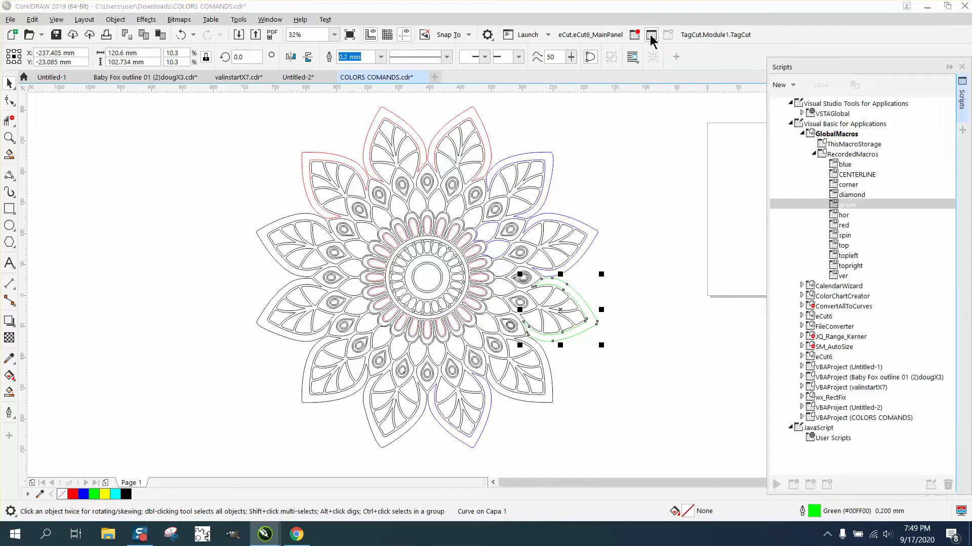
left_click(531, 405)
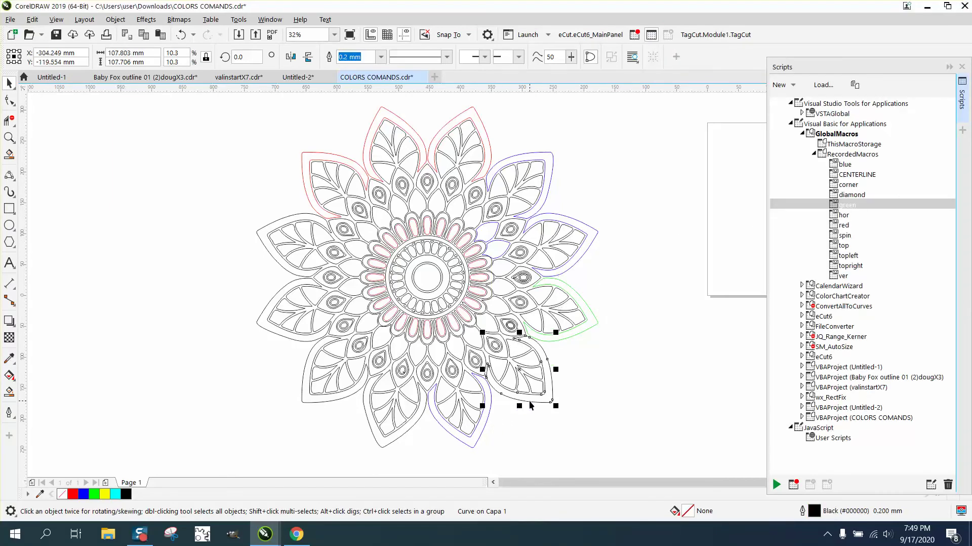
double_click(851, 205)
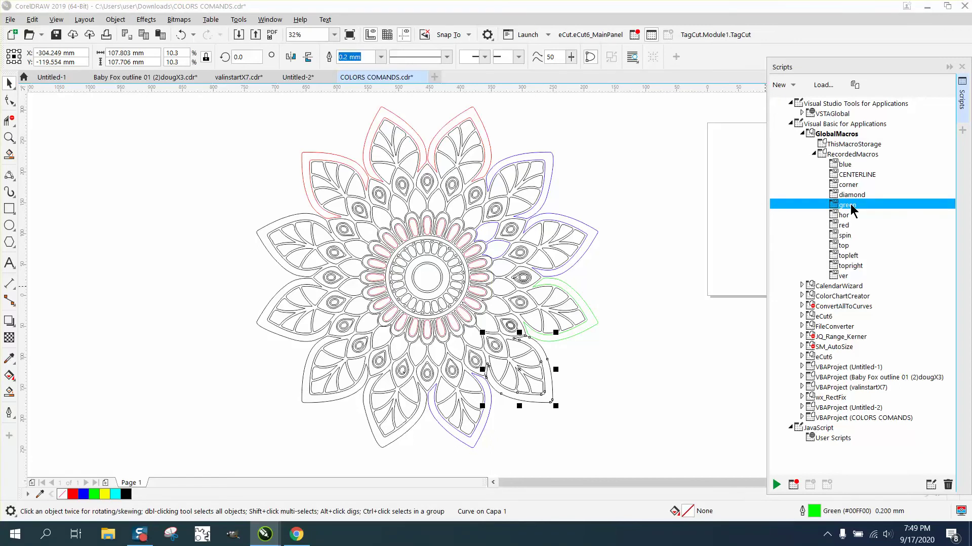
right_click(851, 203)
key("Escape")
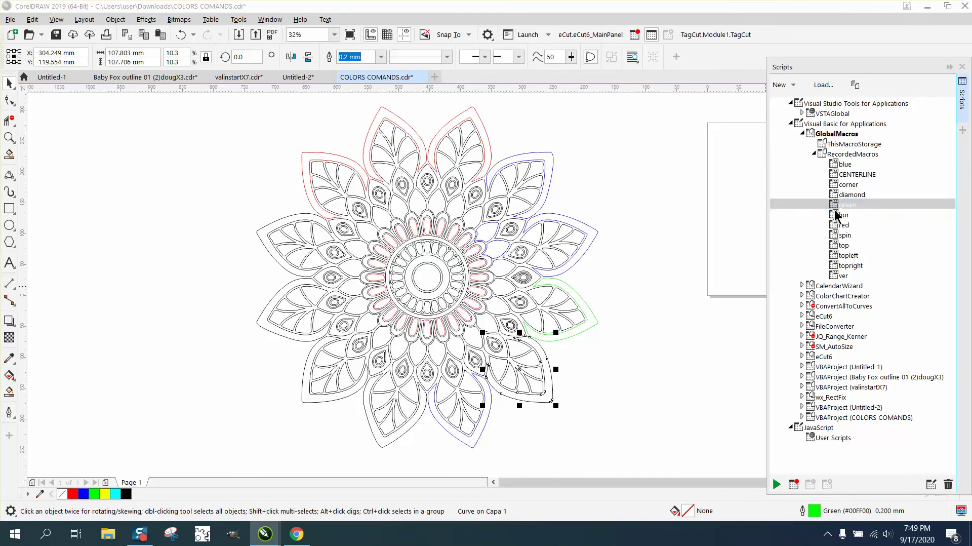
left_click(841, 207)
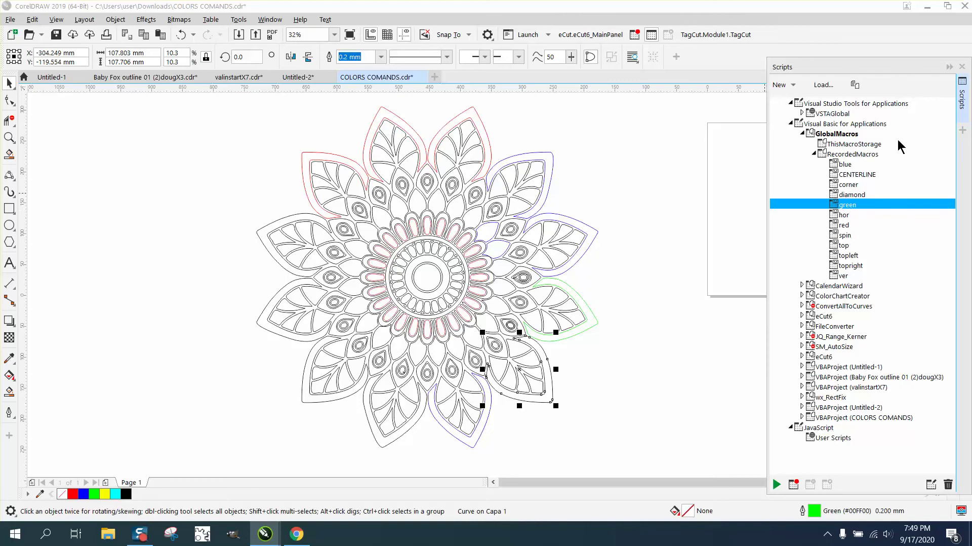
Step: Delete the 'green' macro from RecordedMacros, confirm, and close the Scripts docker
left_click(963, 66)
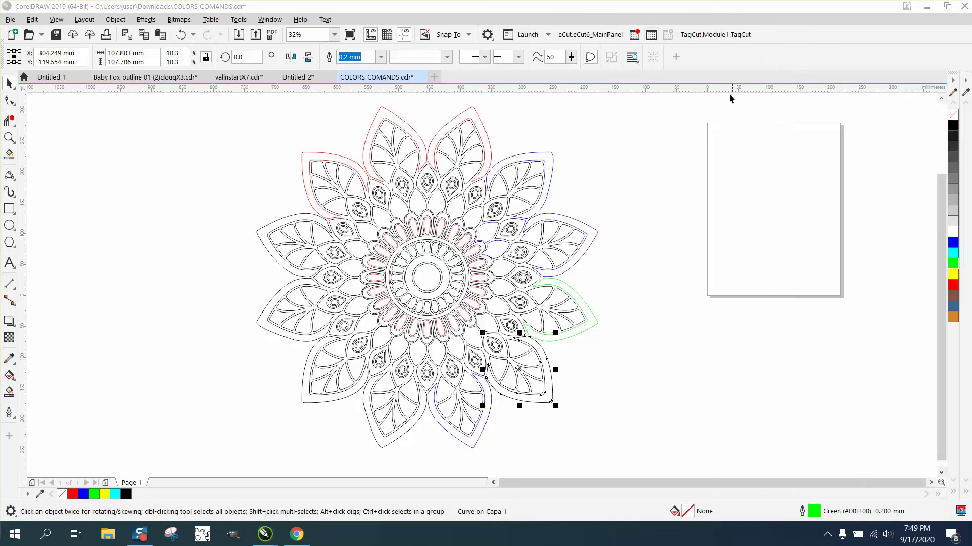
left_click(652, 34)
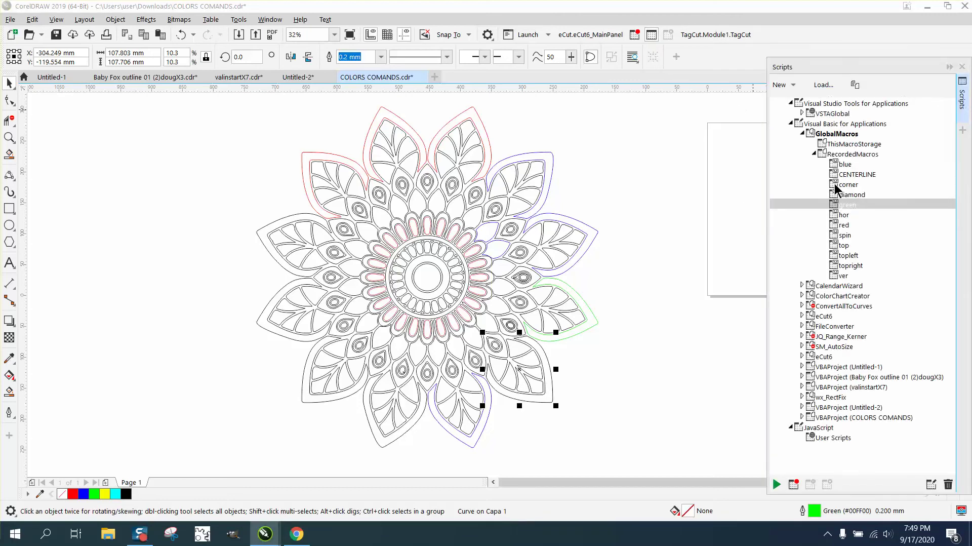
right_click(849, 207)
left_click(867, 241)
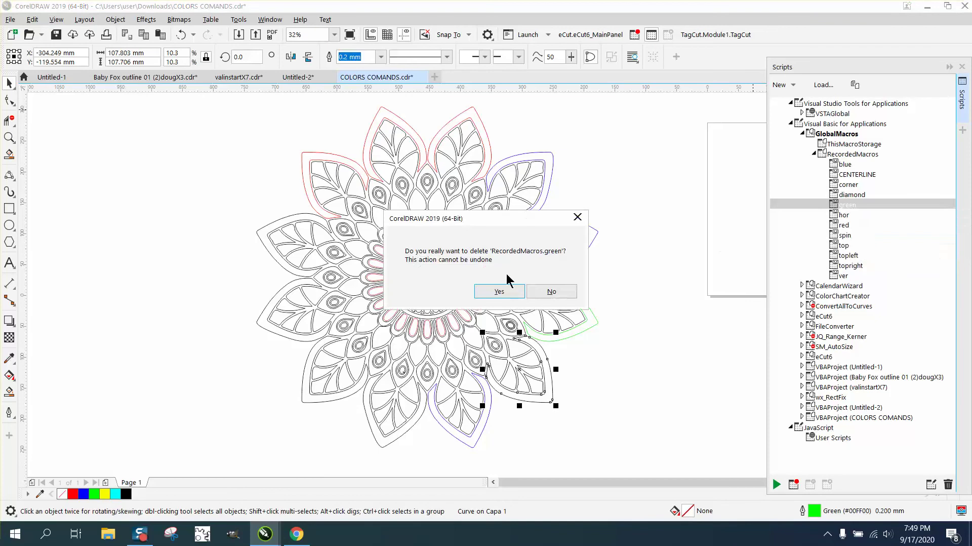
left_click(497, 290)
left_click(963, 66)
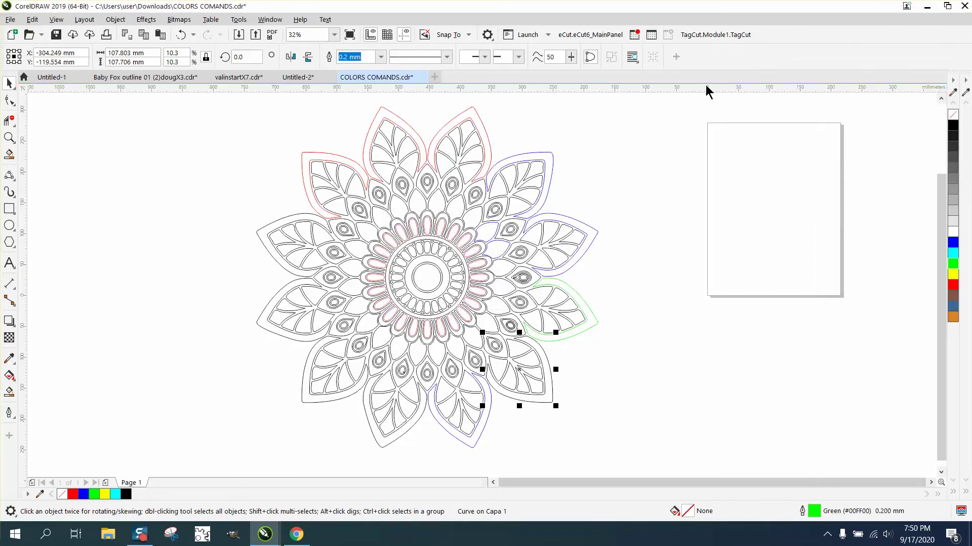
Step: Record a new 'green' macro that turns the lower-right outer petal's outline green
left_click(635, 35)
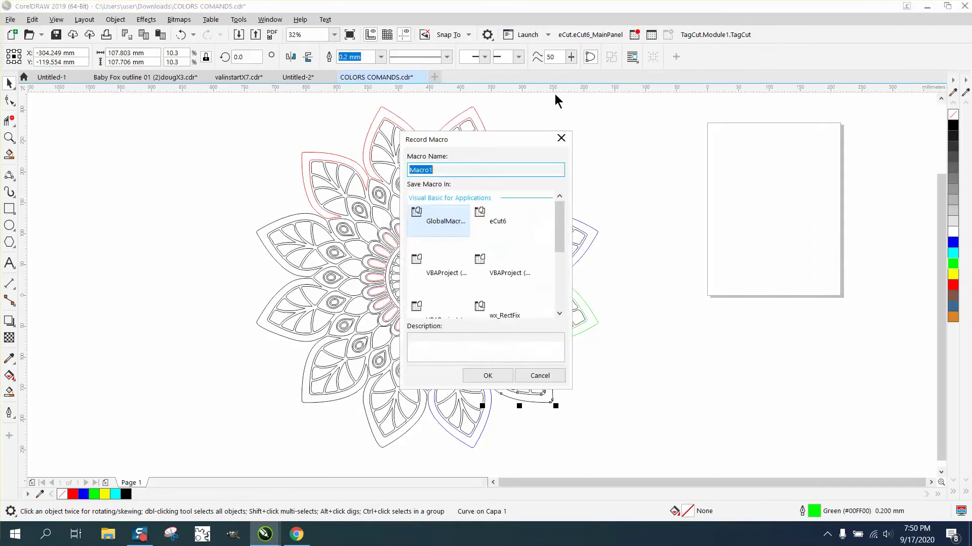
type("green")
left_click(498, 377)
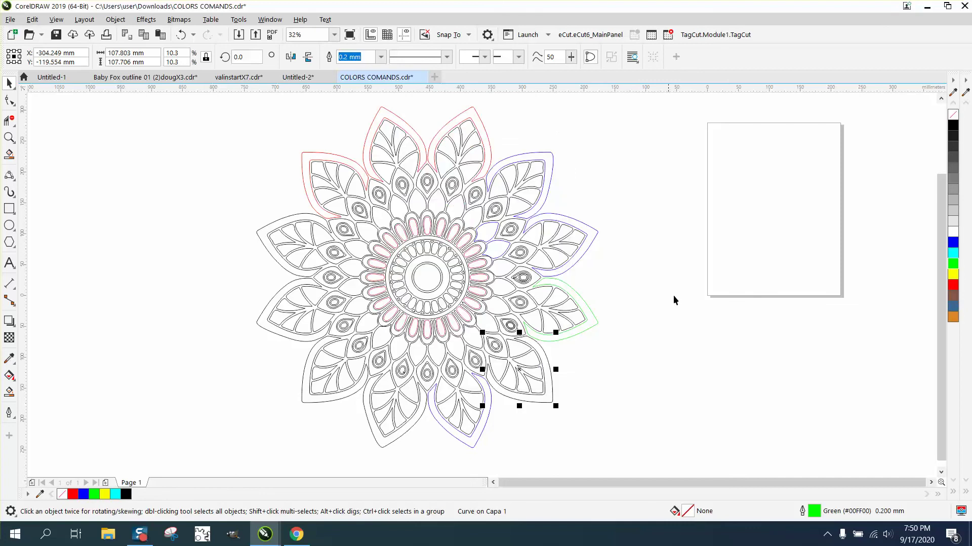
left_click(676, 293)
left_click(549, 363)
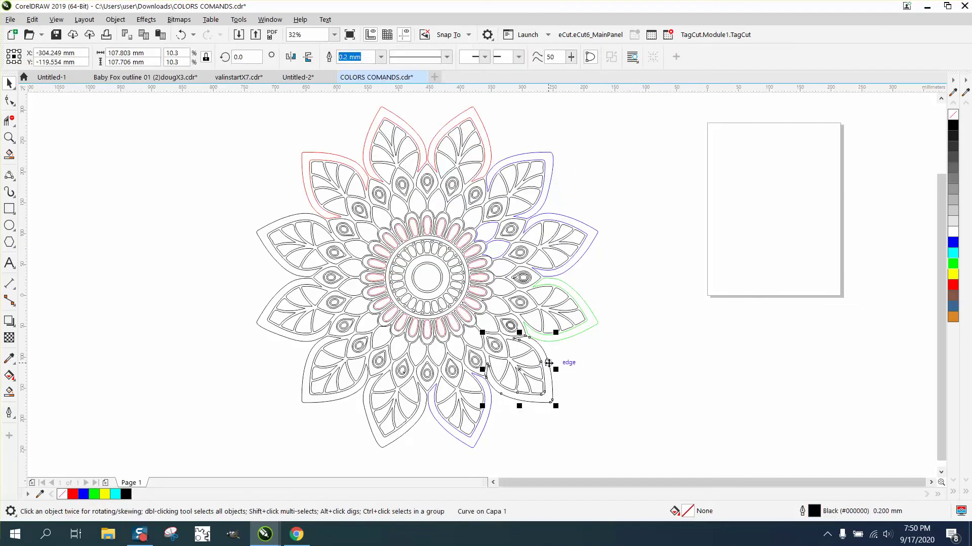
right_click(950, 264)
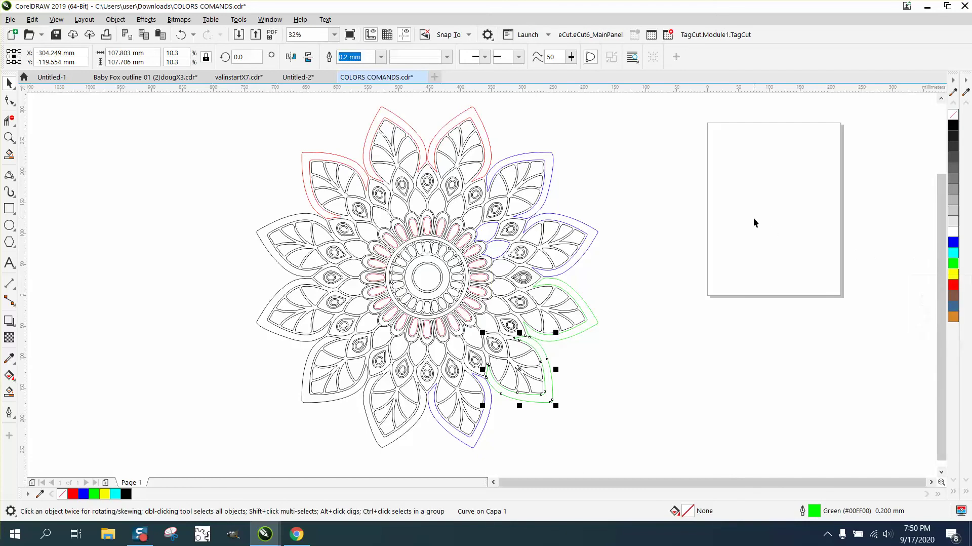
Step: Run the 'green' macro on four more outer petals, from the bottom round to the upper-left
left_click(653, 38)
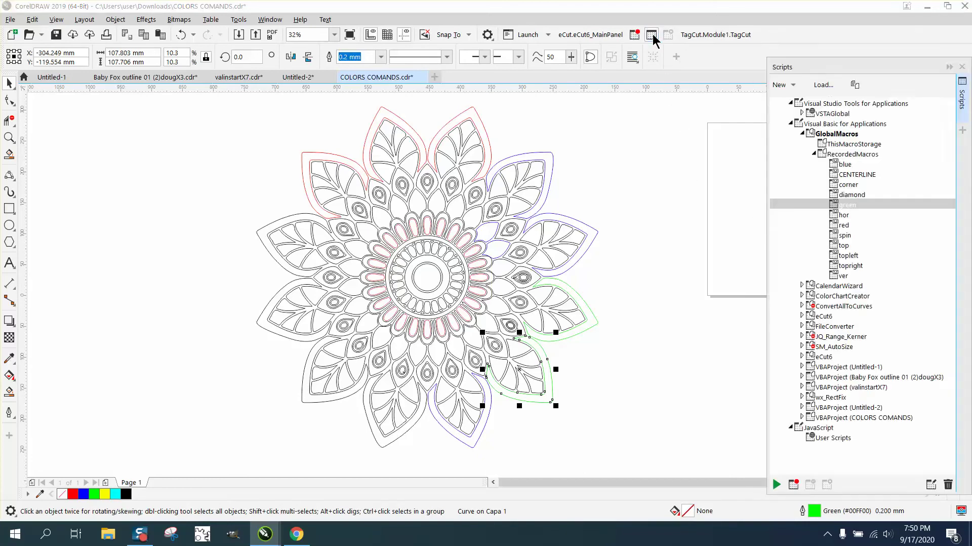
left_click(423, 411)
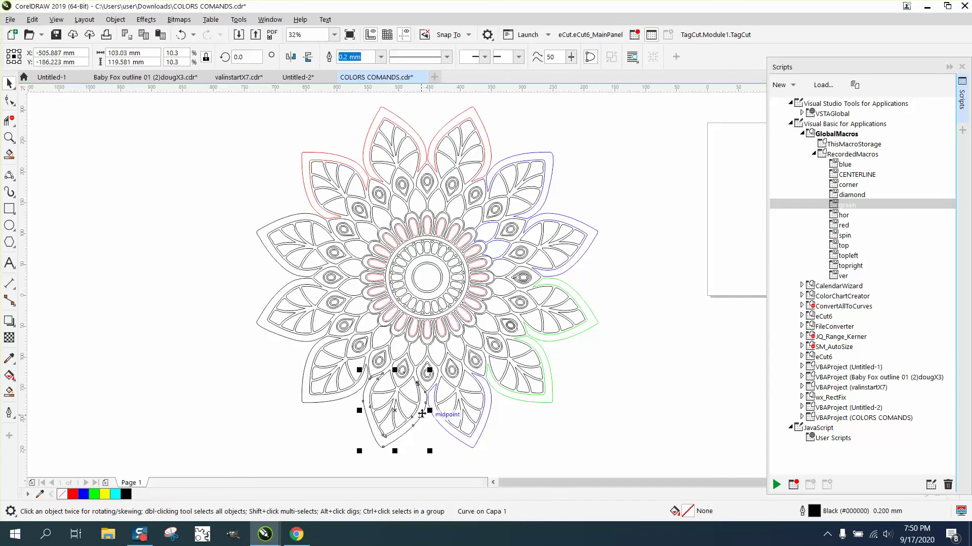
double_click(855, 205)
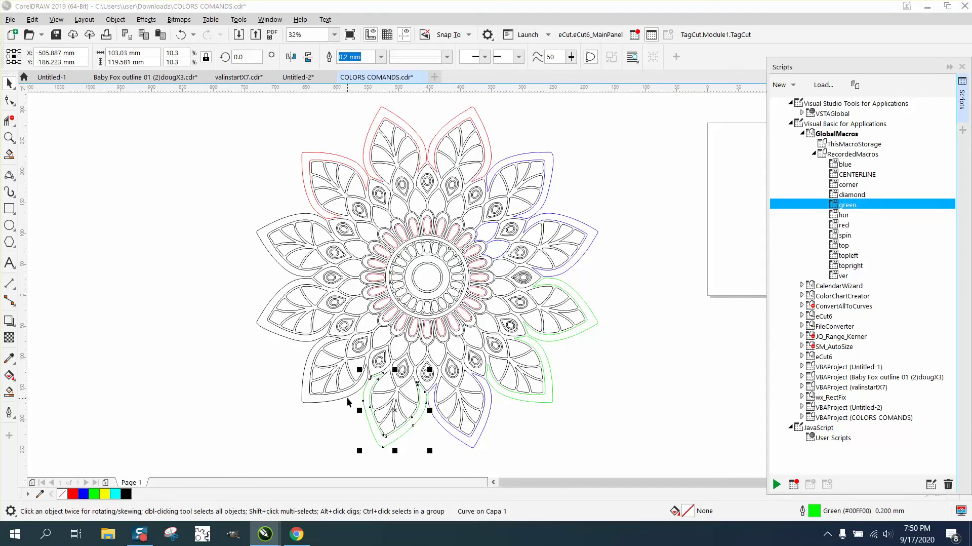
left_click(348, 397)
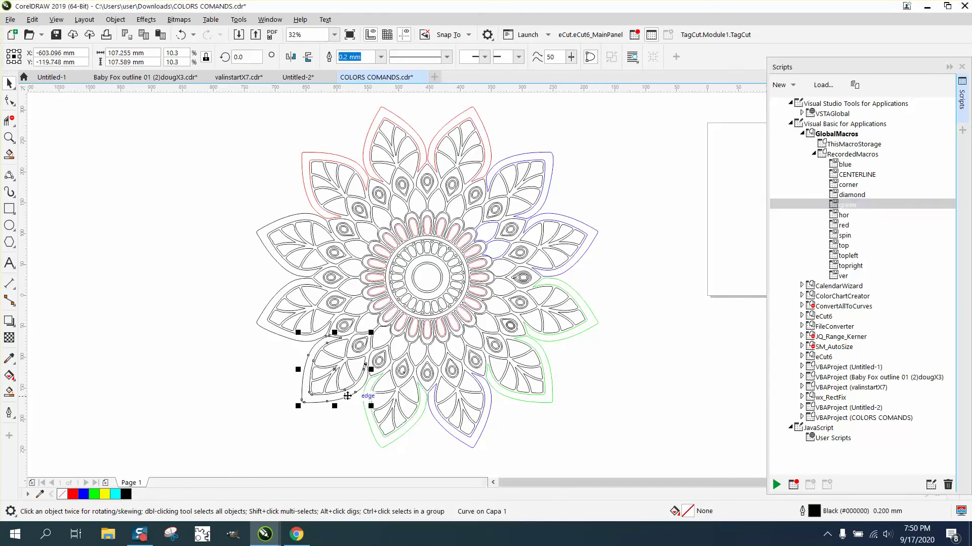
double_click(855, 205)
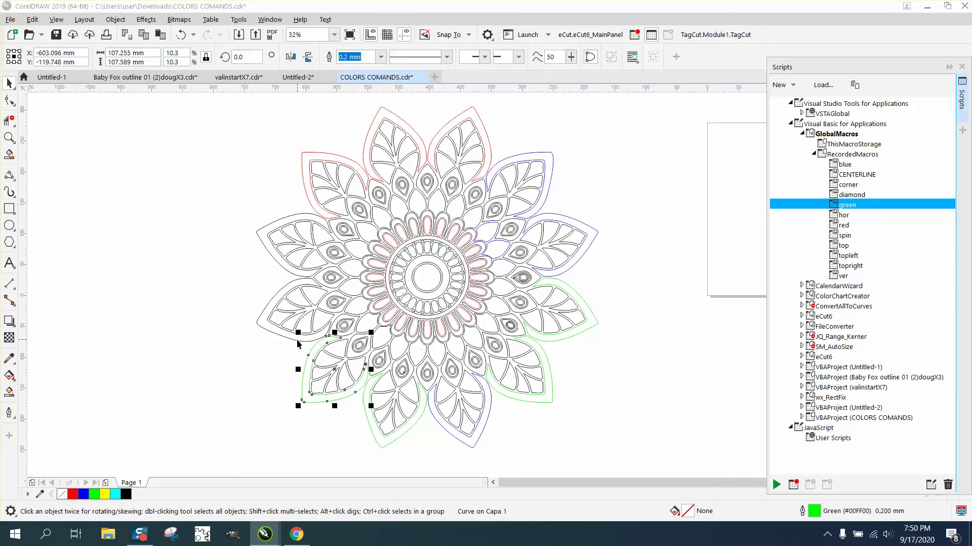
left_click(297, 344)
left_click(845, 208)
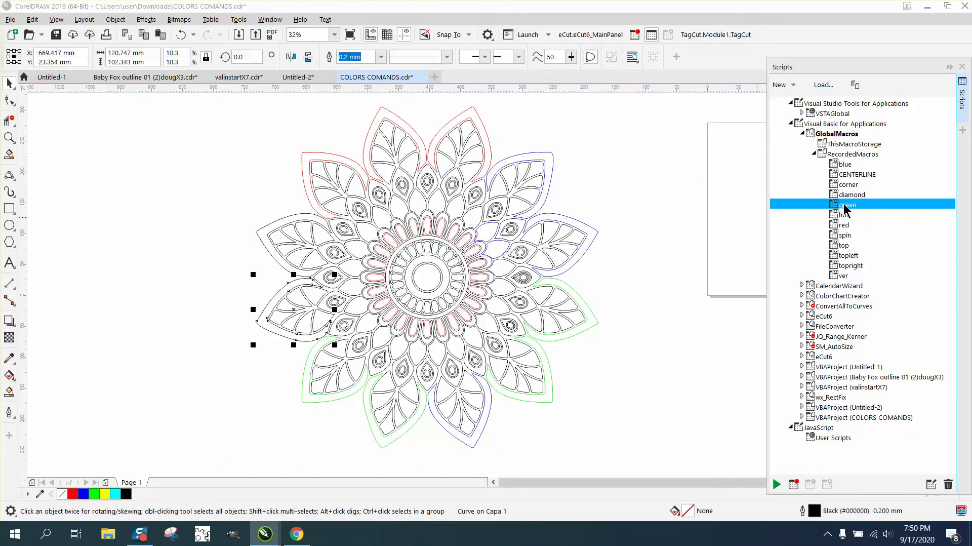
double_click(844, 205)
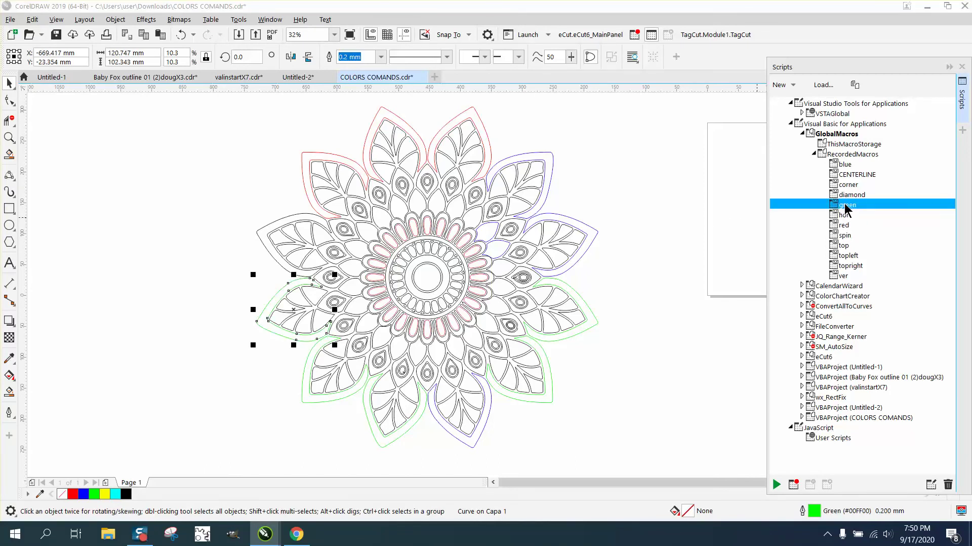
left_click(272, 259)
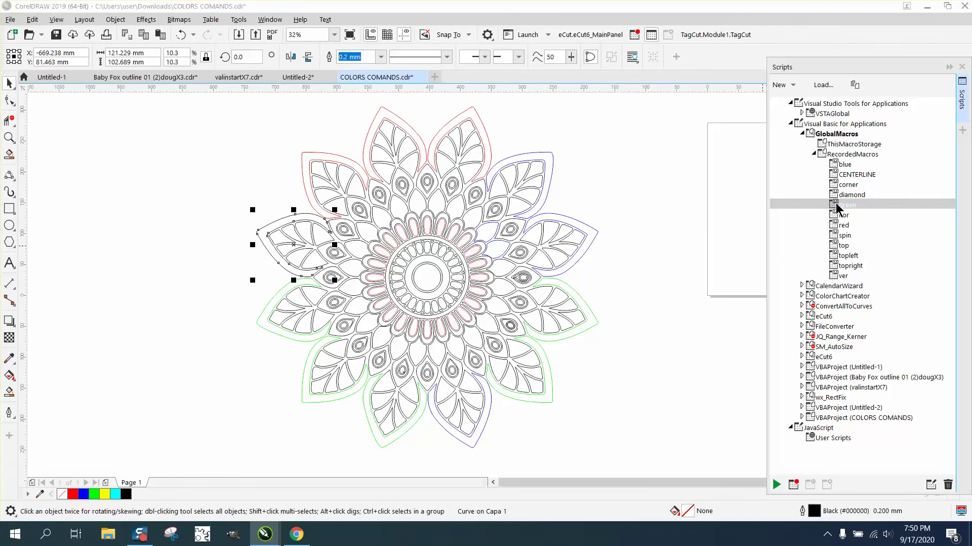
double_click(806, 207)
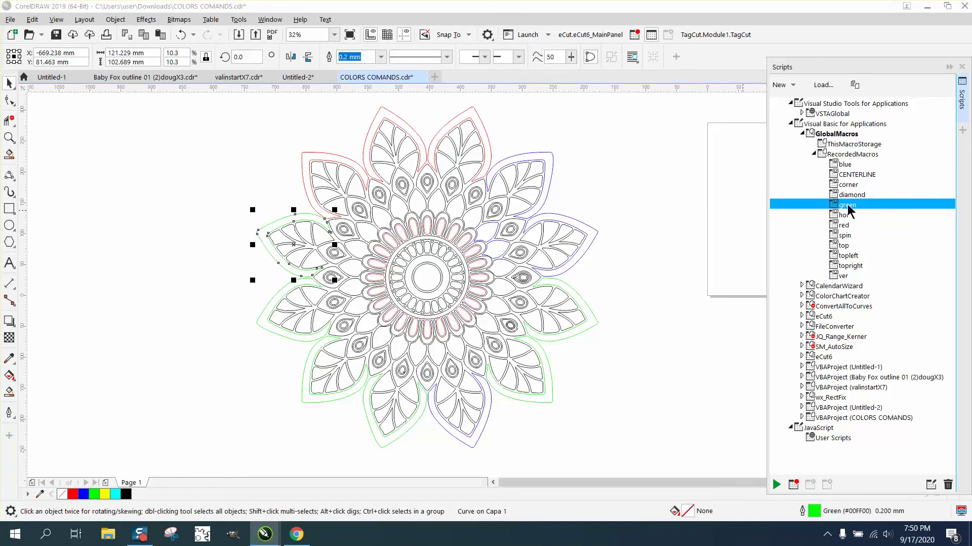
Step: Bind Alt+G to the 'green' macro in the shortcut customization dialog, then deselect the petal
right_click(848, 208)
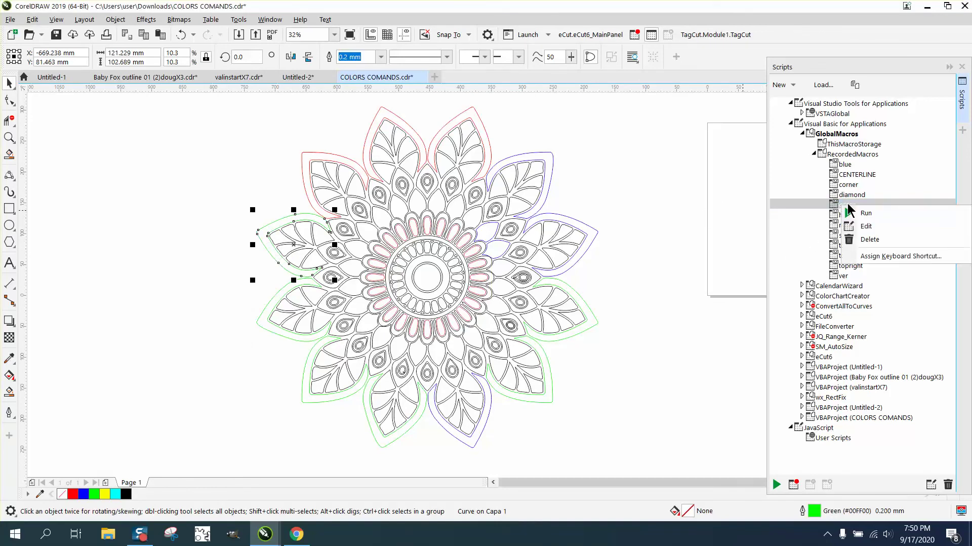
left_click(876, 257)
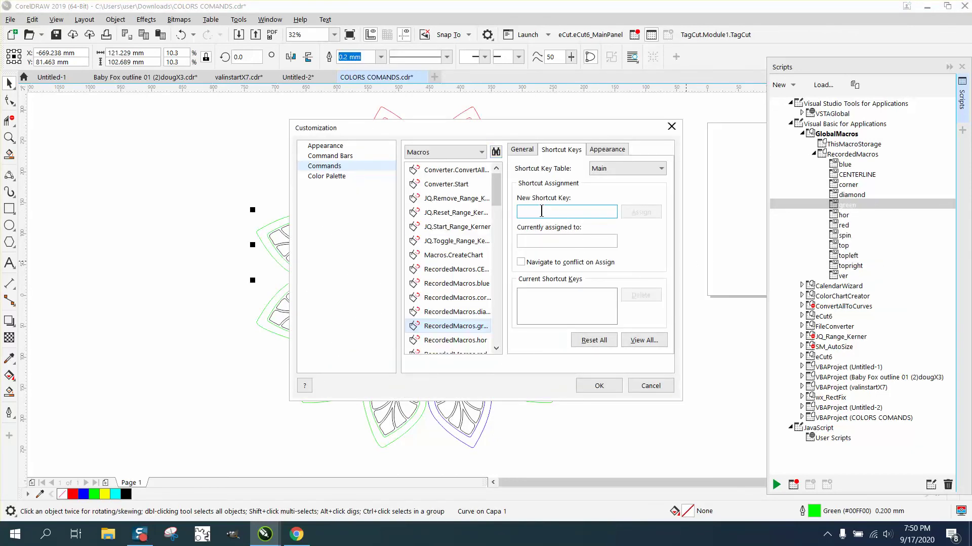
key("alt+g")
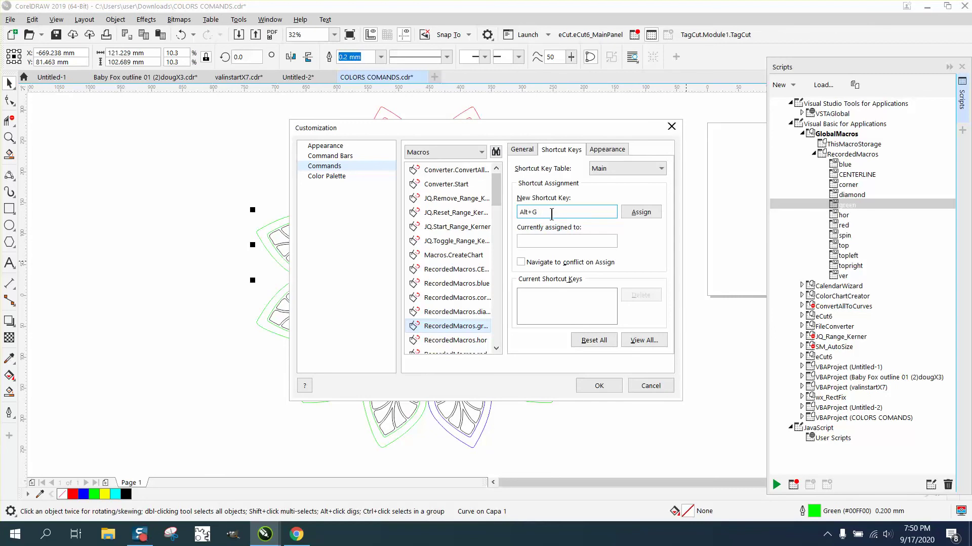
key("BackSpace")
key("BackSpace")
key("g")
left_click_drag(537, 212, 518, 212)
key("alt+g")
key("BackSpace")
key("BackSpace")
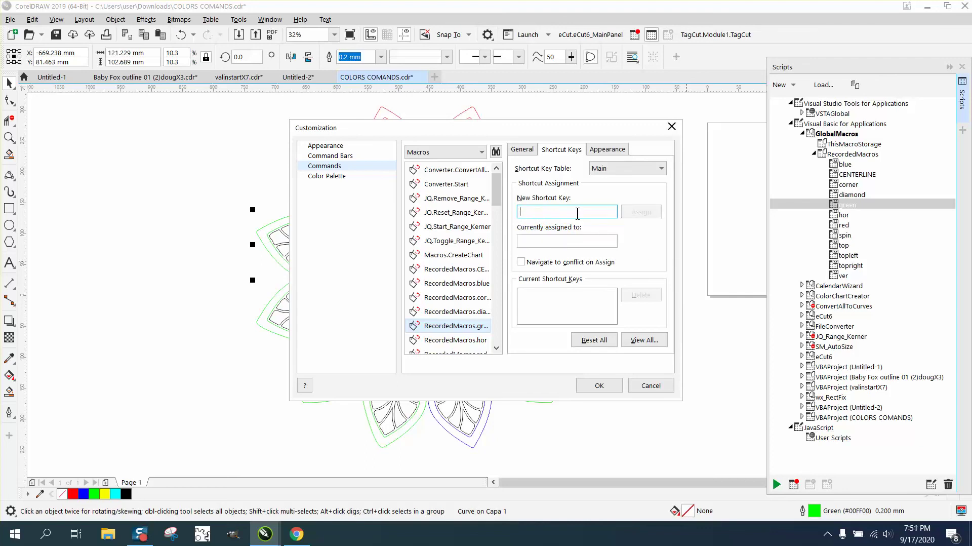
key("alt+g")
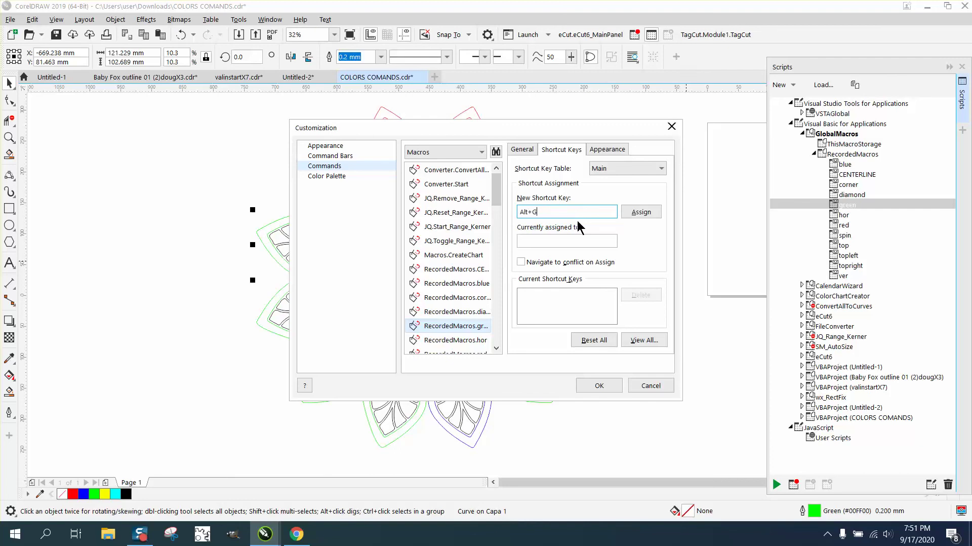
left_click(652, 215)
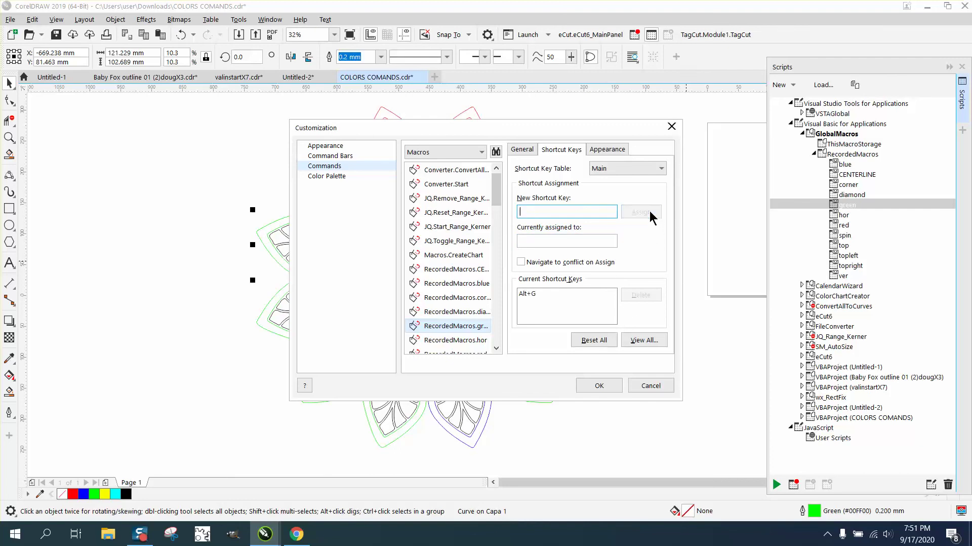
left_click(603, 381)
left_click(628, 265)
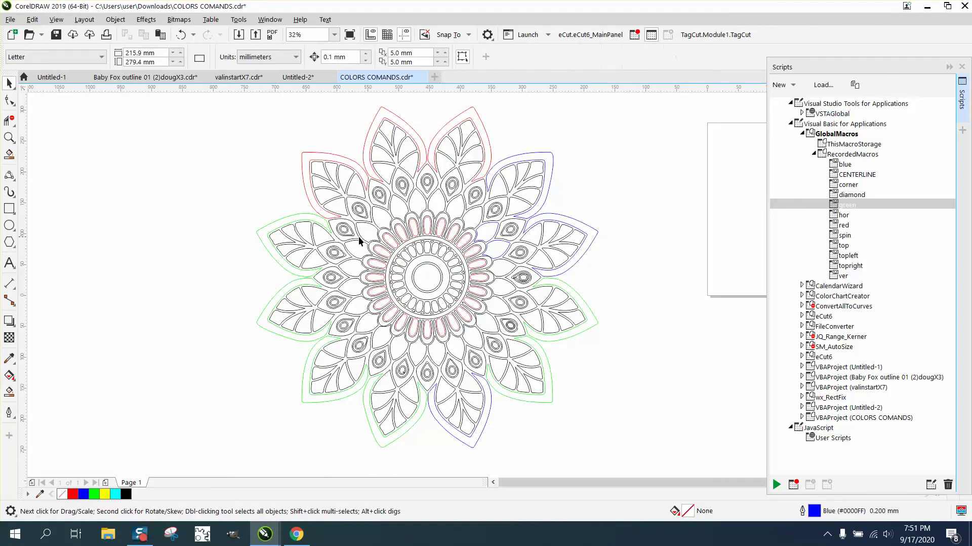
Step: Zoom in on the mandala's left side and turn three upper inner petal outlines green with Alt+G
left_click(9, 138)
left_click(299, 209)
left_click(9, 83)
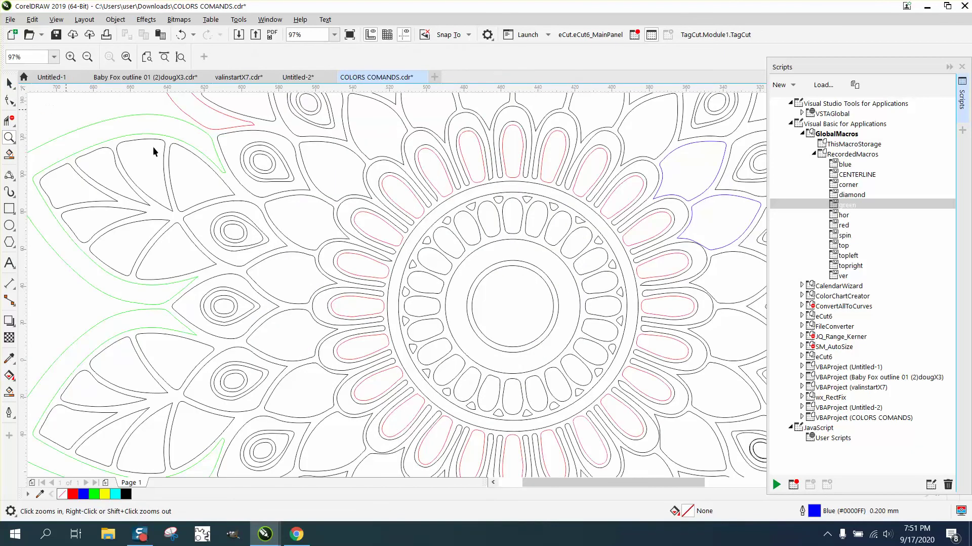
left_click(299, 215)
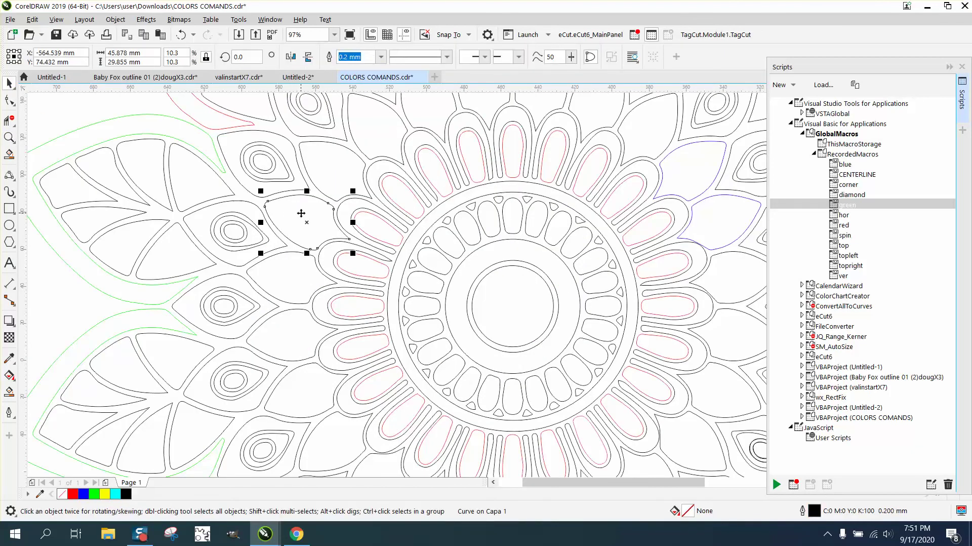
key("g")
left_click(352, 161)
key("g")
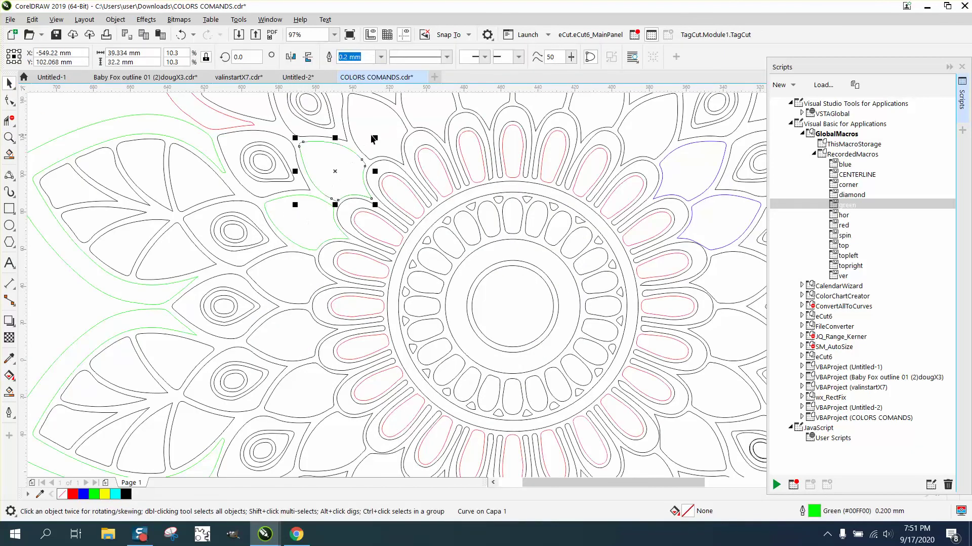
left_click(394, 134)
left_click(376, 136)
key("g")
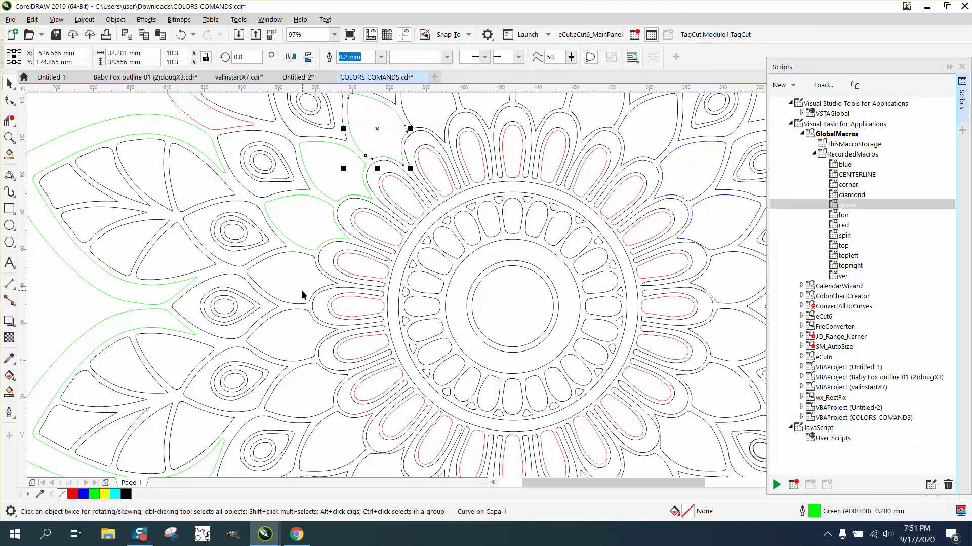
Step: Turn three more inner petal outlines on the lower left green with Alt+G
left_click(303, 314)
key("g")
left_click(313, 384)
key("g")
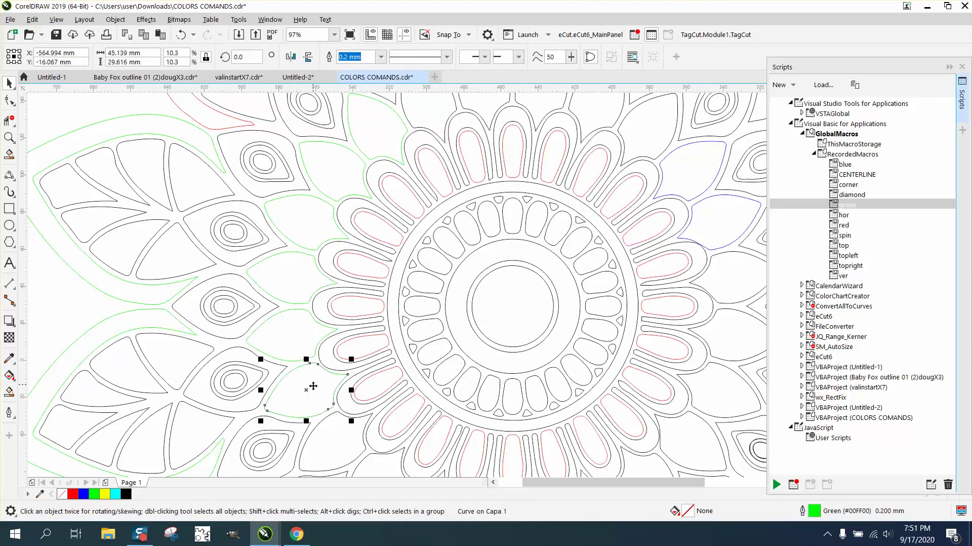
left_click(339, 441)
key("g")
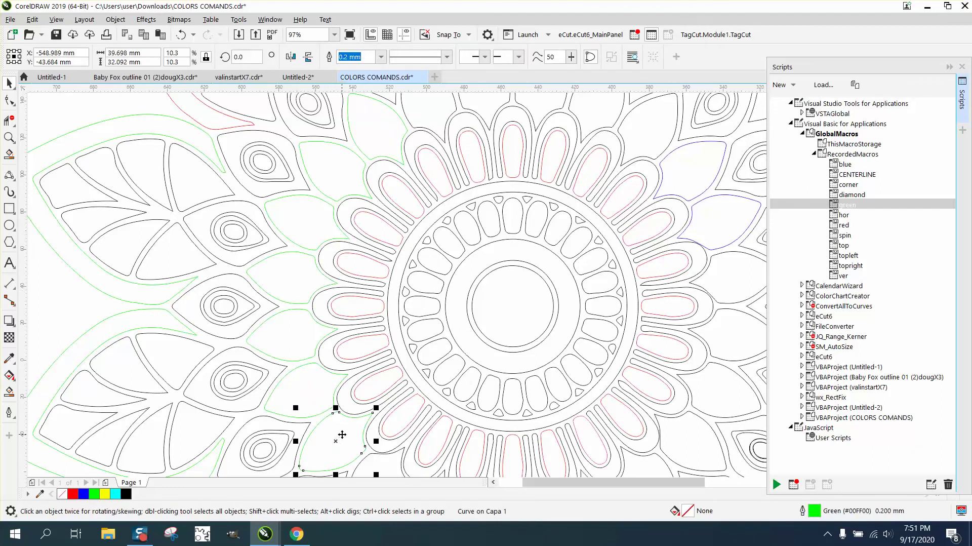
Step: Make the left-centre inner petal's outline red and the petal above it blue
left_click(275, 367)
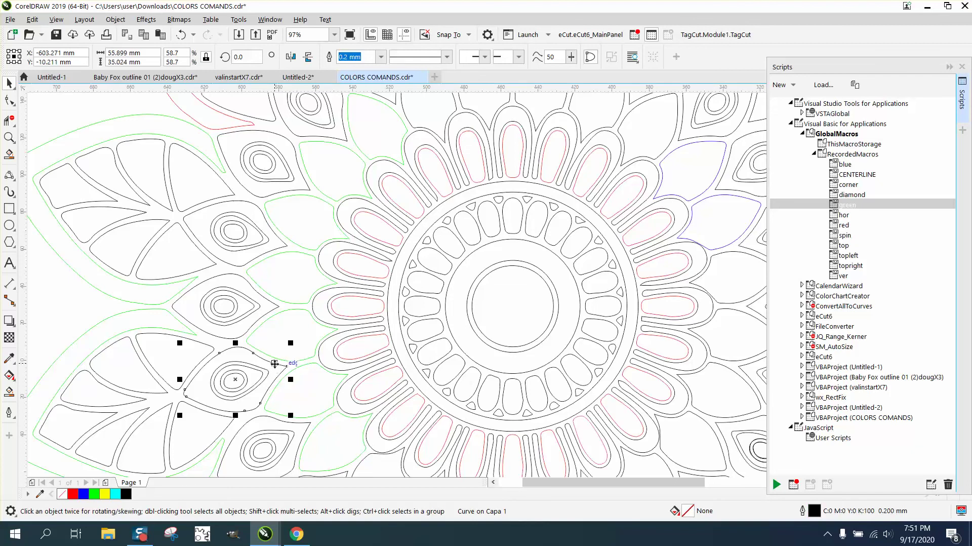
key("r")
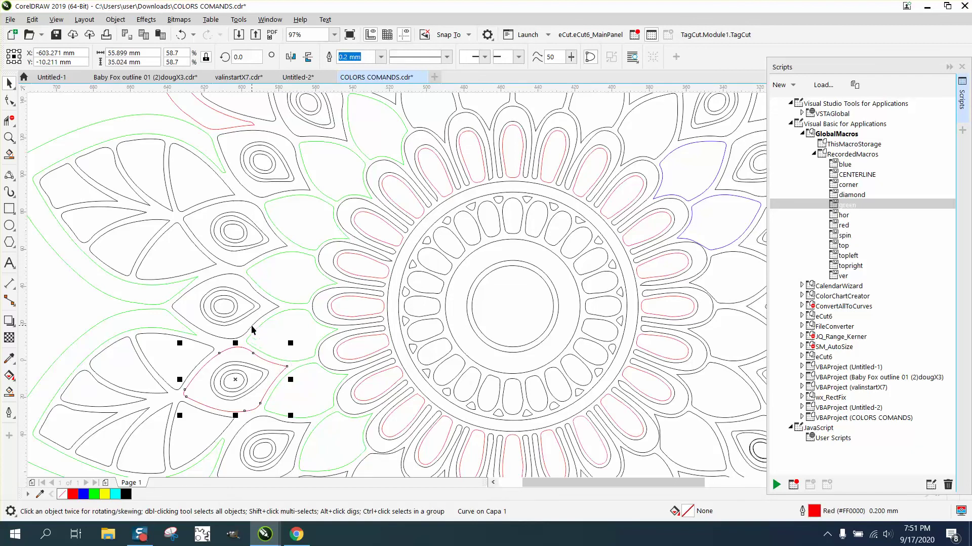
left_click(251, 325)
key("b")
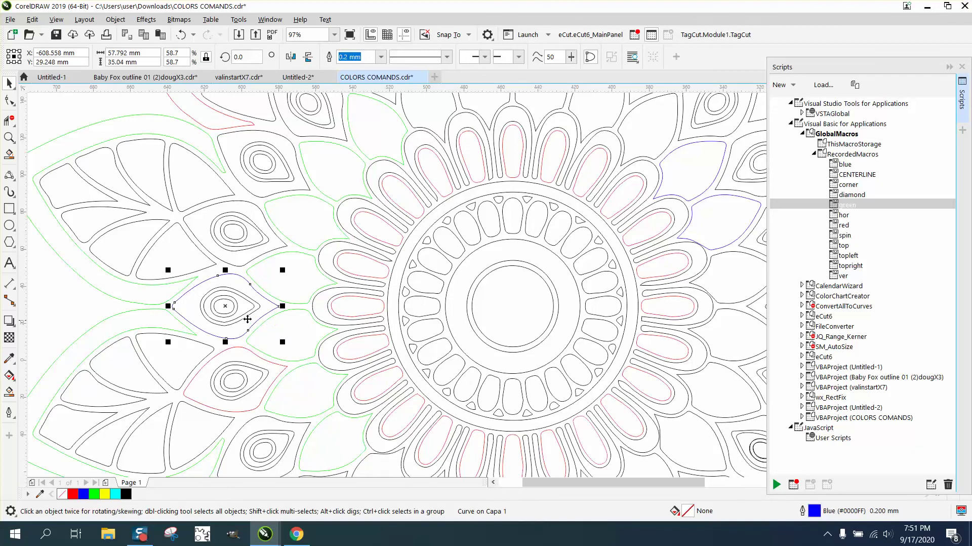
Step: Zoom so the whole mandala fills the view and close the Scripts docker
scroll(251, 319, "down", 3)
key("z")
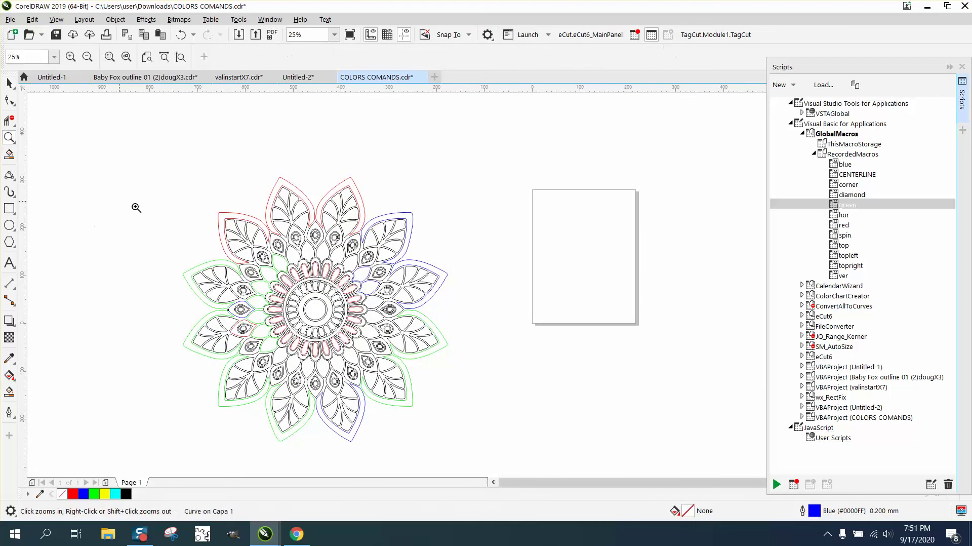
left_click(542, 423)
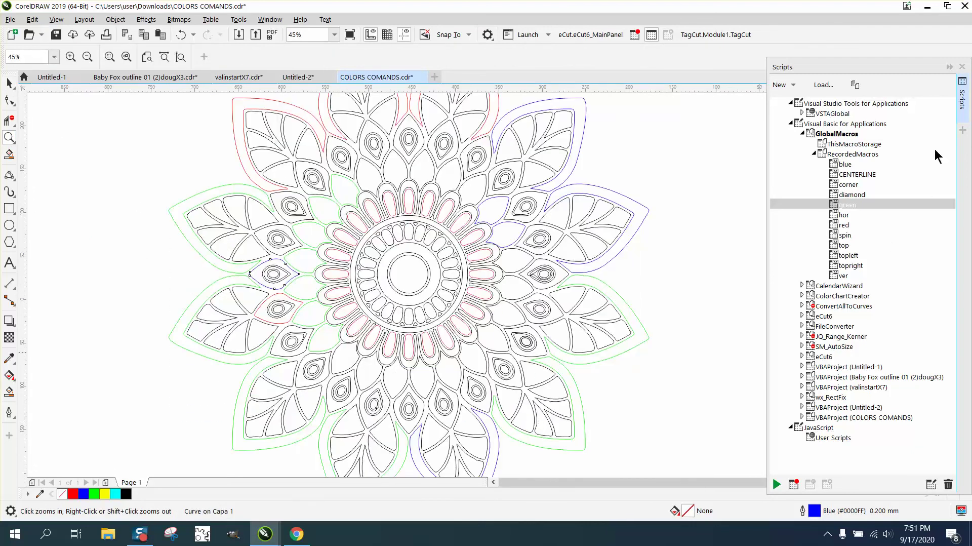
left_click(963, 68)
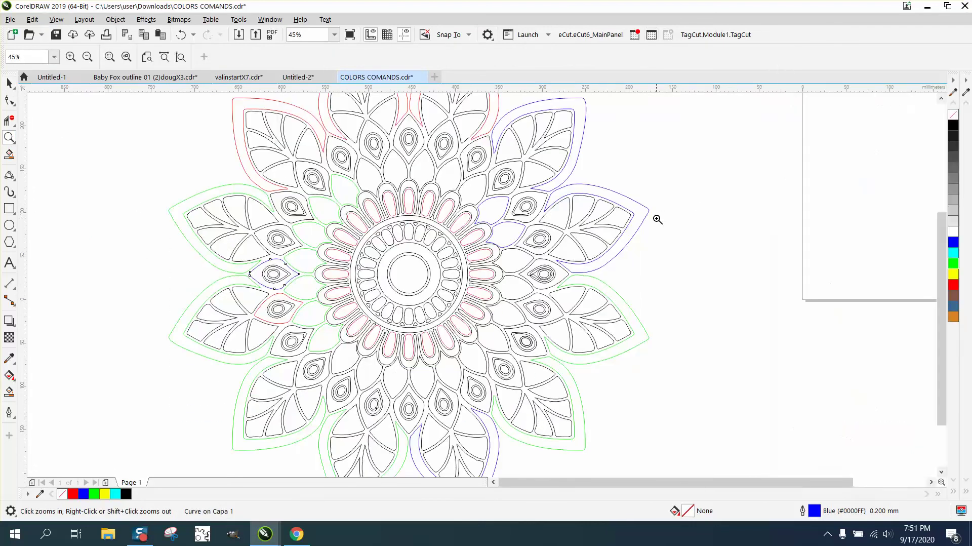